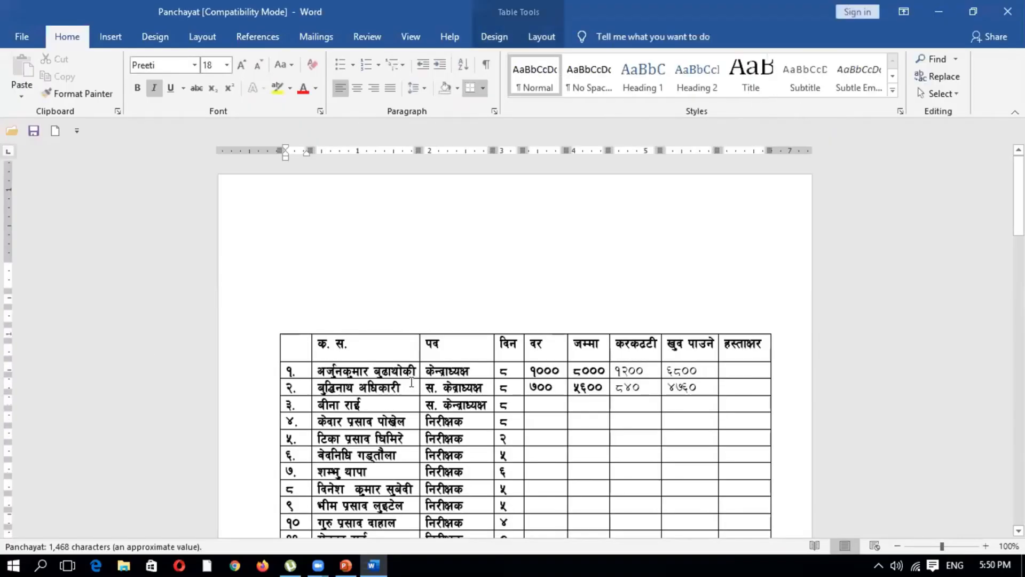
Look through the Panchayat document's table from its header row down to the numbered entries
{"action": "scroll", "coordinate": [488, 367], "scroll_direction": "down", "scroll_amount": 3}
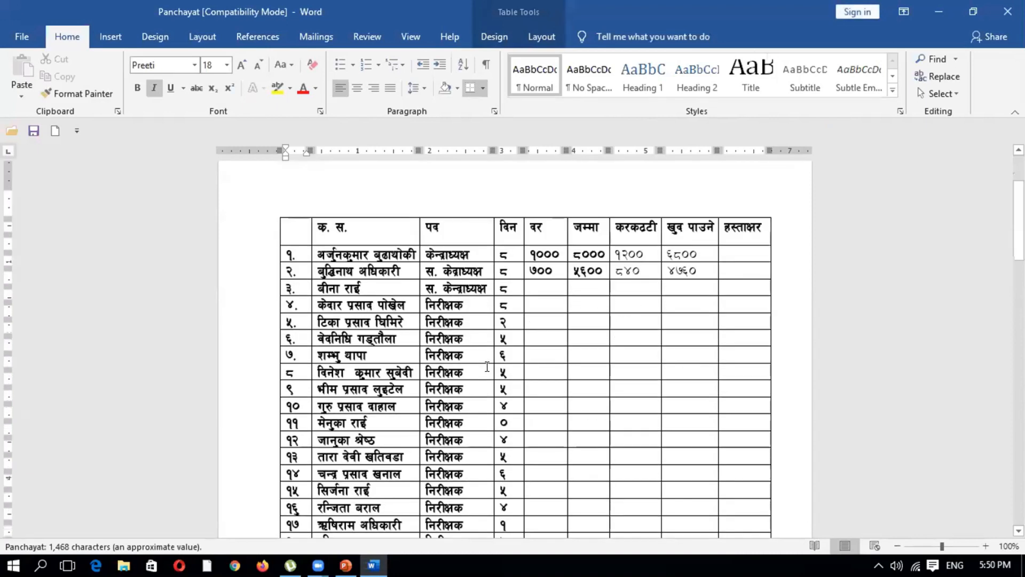
{"action": "scroll", "coordinate": [488, 367], "scroll_direction": "down", "scroll_amount": 4}
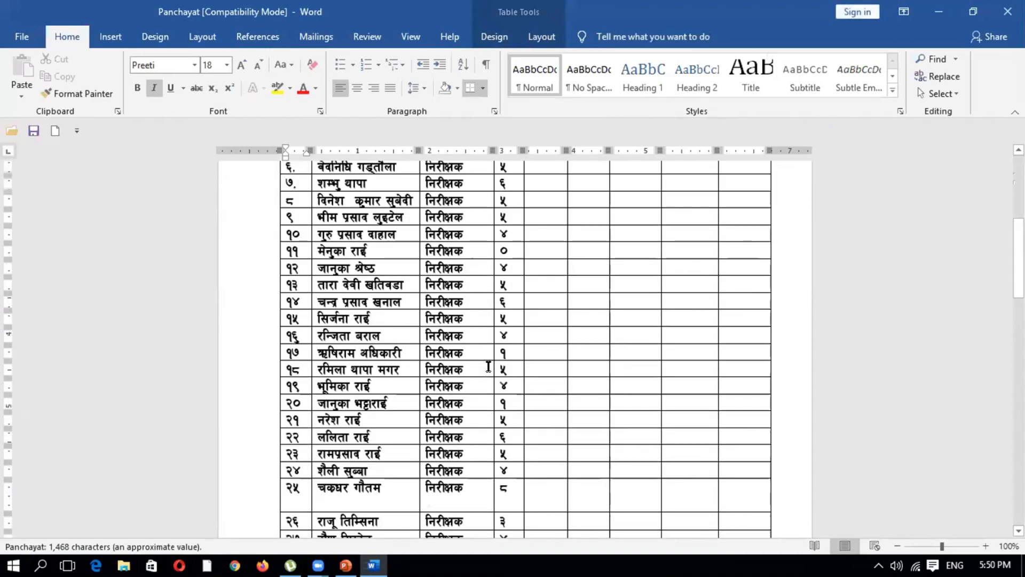
{"action": "scroll", "coordinate": [488, 366], "scroll_direction": "up", "scroll_amount": 3}
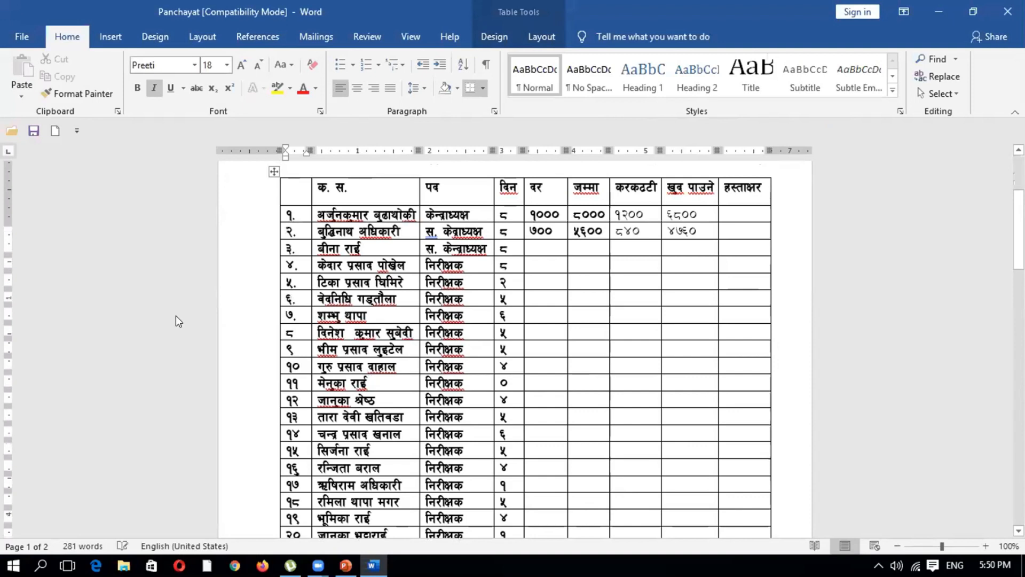
{"action": "scroll", "coordinate": [345, 252], "scroll_direction": "up", "scroll_amount": 1}
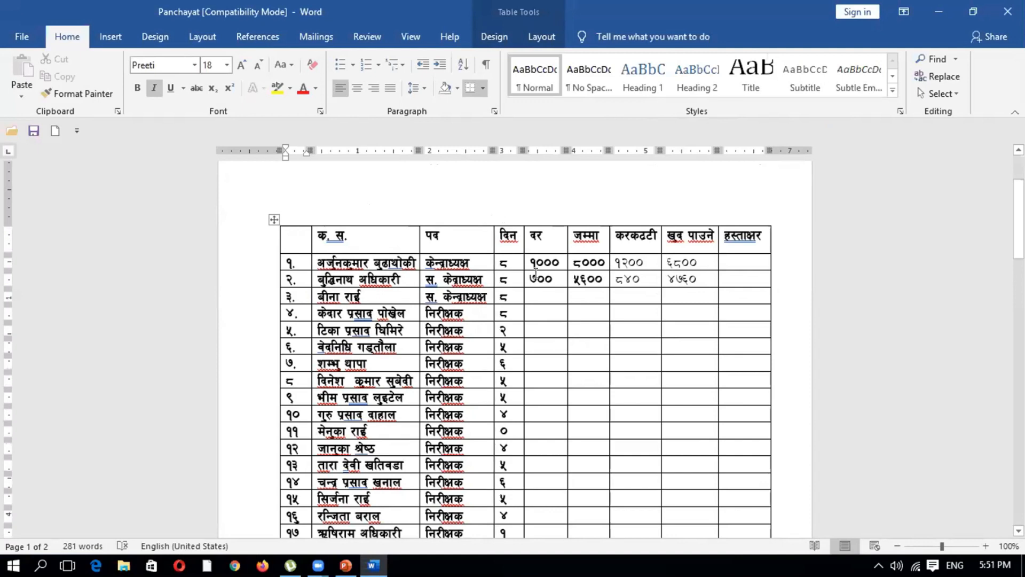
{"action": "scroll", "coordinate": [535, 273], "scroll_direction": "down", "scroll_amount": 3}
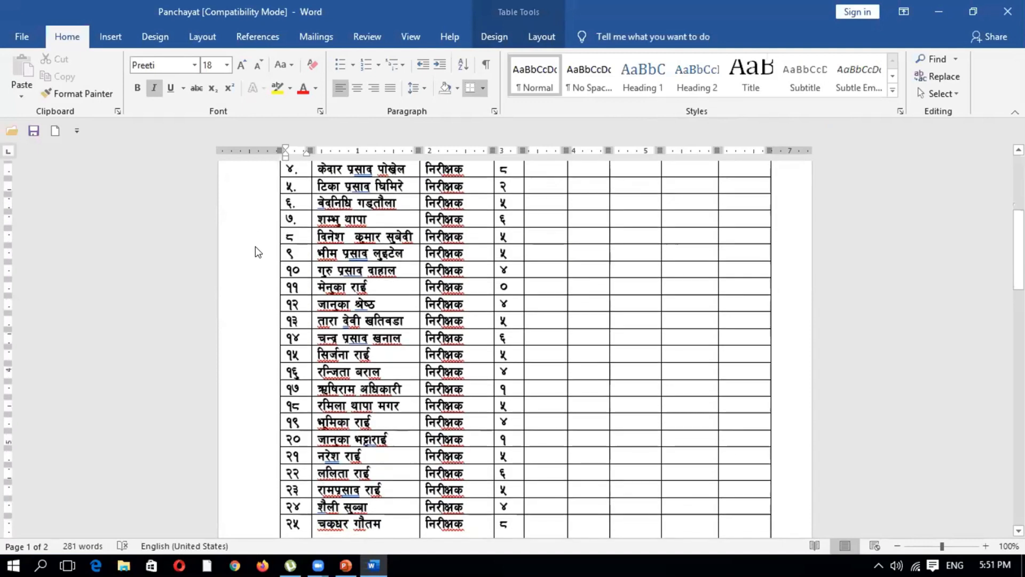
{"action": "scroll", "coordinate": [258, 251], "scroll_direction": "up", "scroll_amount": 3}
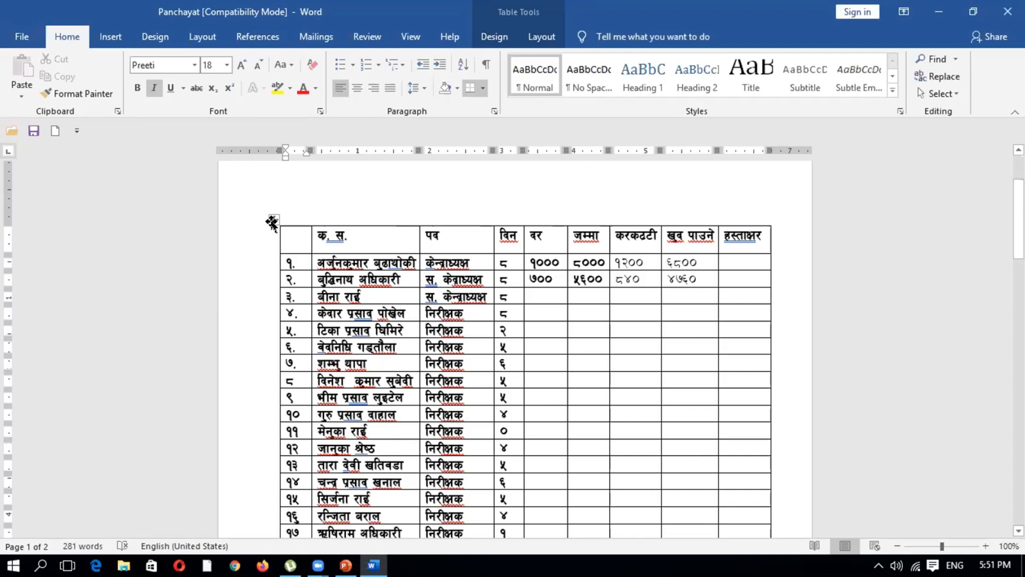
Try to move the whole table in the Panchayat document
{"action": "left_click", "coordinate": [272, 222]}
{"action": "left_click_drag", "start_coordinate": [272, 222], "coordinate": [274, 225]}
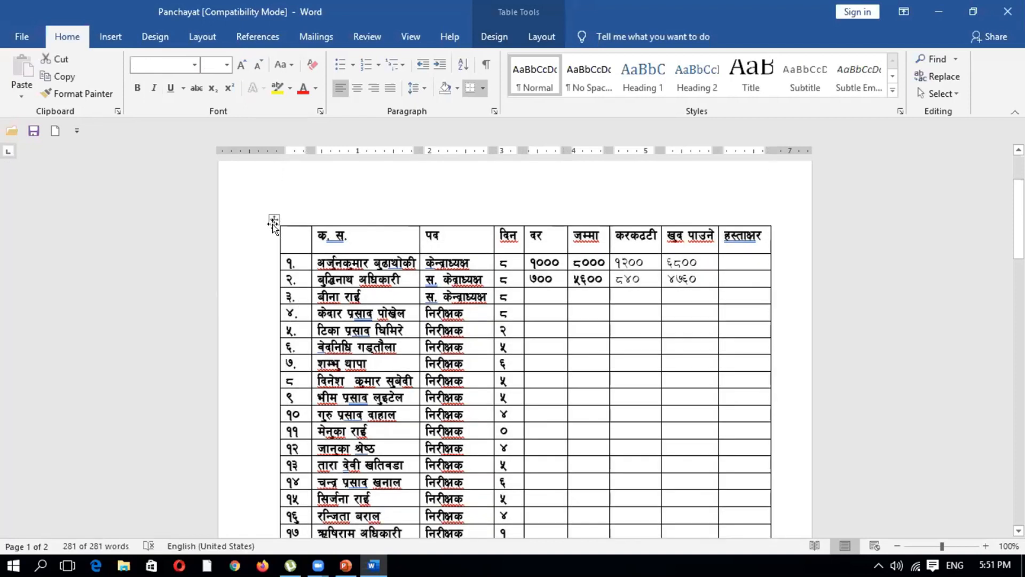
{"action": "key", "text": "ctrl+z"}
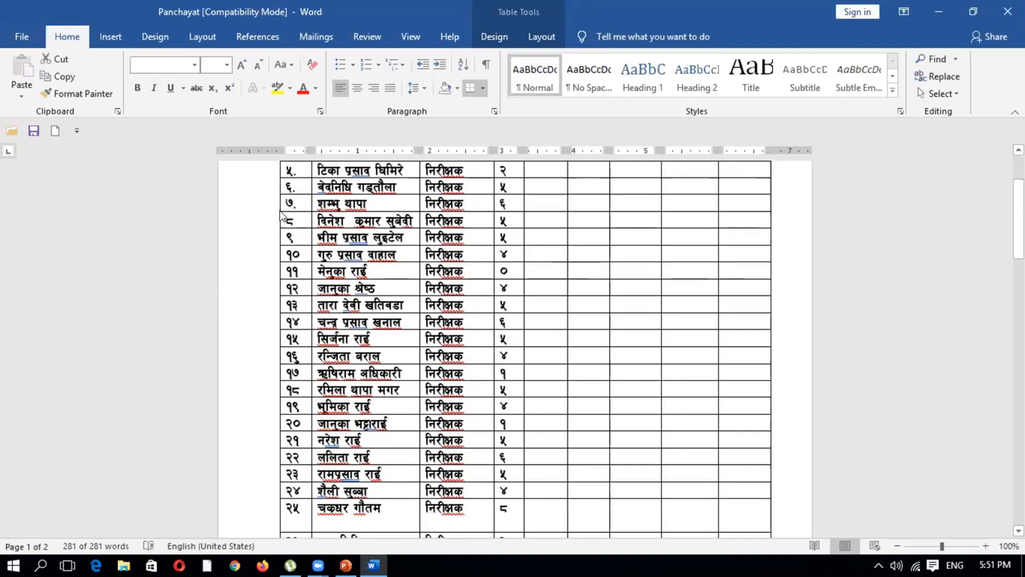
{"action": "key", "text": "ctrl+z"}
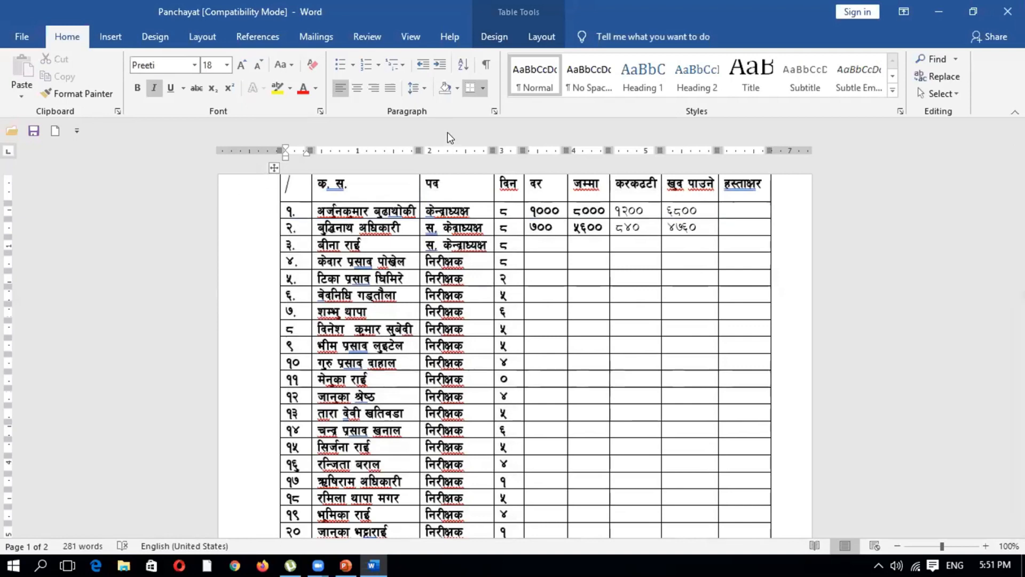
Examine the Panchayat table at different magnifications, finishing at 86% zoom
{"action": "scroll", "coordinate": [812, 198], "scroll_direction": "down", "scroll_amount": 1}
{"action": "scroll", "coordinate": [813, 194], "scroll_direction": "down", "scroll_amount": 2}
{"action": "scroll", "coordinate": [813, 188], "scroll_direction": "up", "scroll_amount": 3}
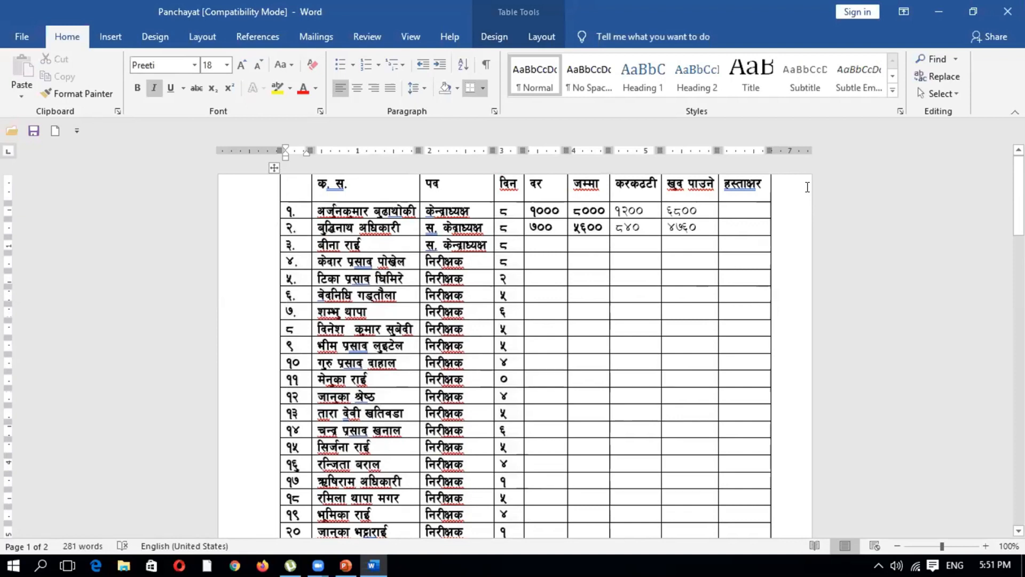
{"action": "scroll", "coordinate": [809, 186], "scroll_direction": "up", "scroll_amount": 1, "text": "ctrl"}
{"action": "scroll", "coordinate": [938, 201], "scroll_direction": "up", "scroll_amount": 3, "text": "ctrl"}
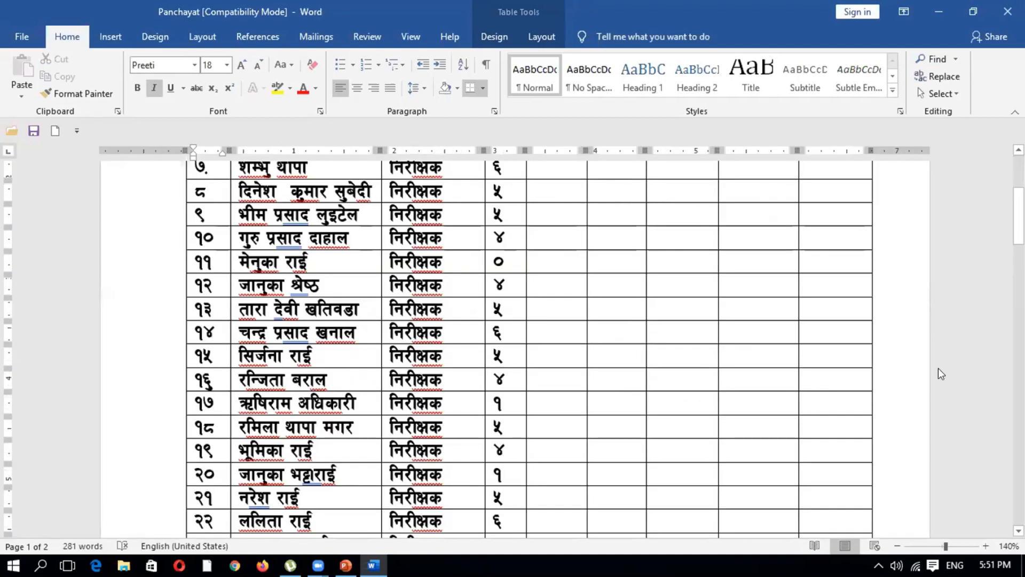
{"action": "scroll", "coordinate": [909, 422], "scroll_direction": "up", "scroll_amount": 2}
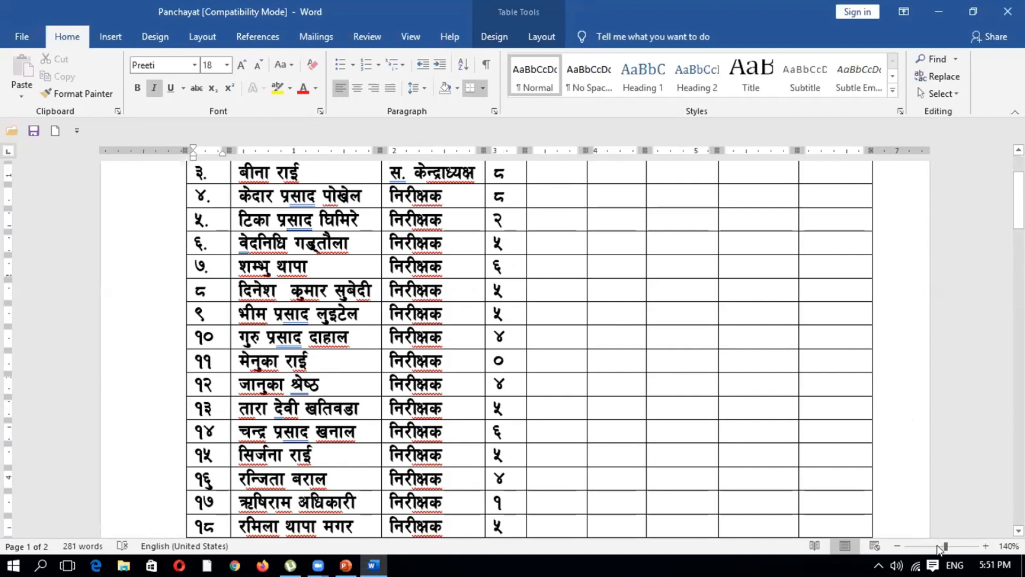
{"action": "left_click_drag", "start_coordinate": [941, 546], "coordinate": [920, 552]}
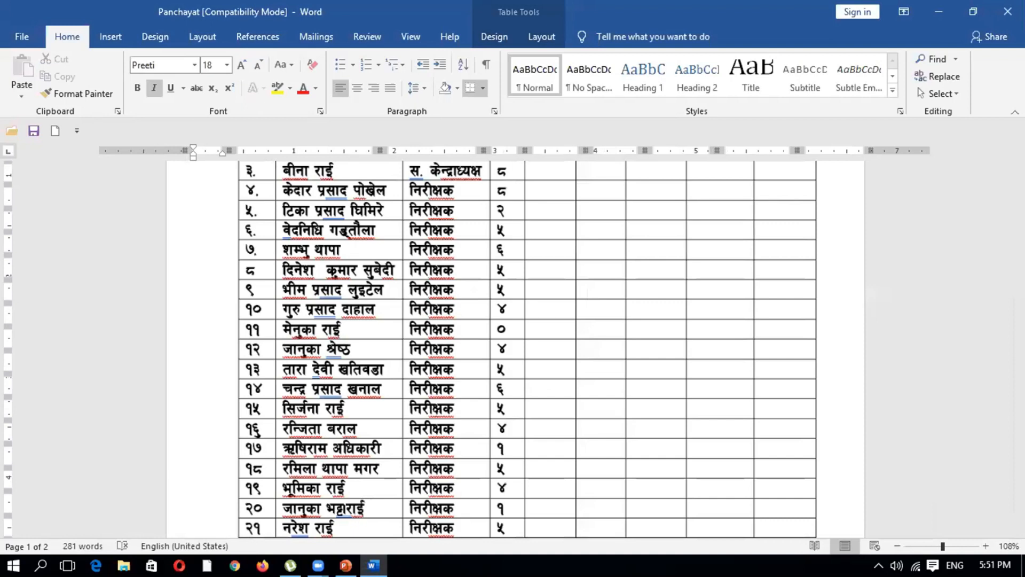
{"action": "left_click_drag", "start_coordinate": [943, 546], "coordinate": [937, 546]}
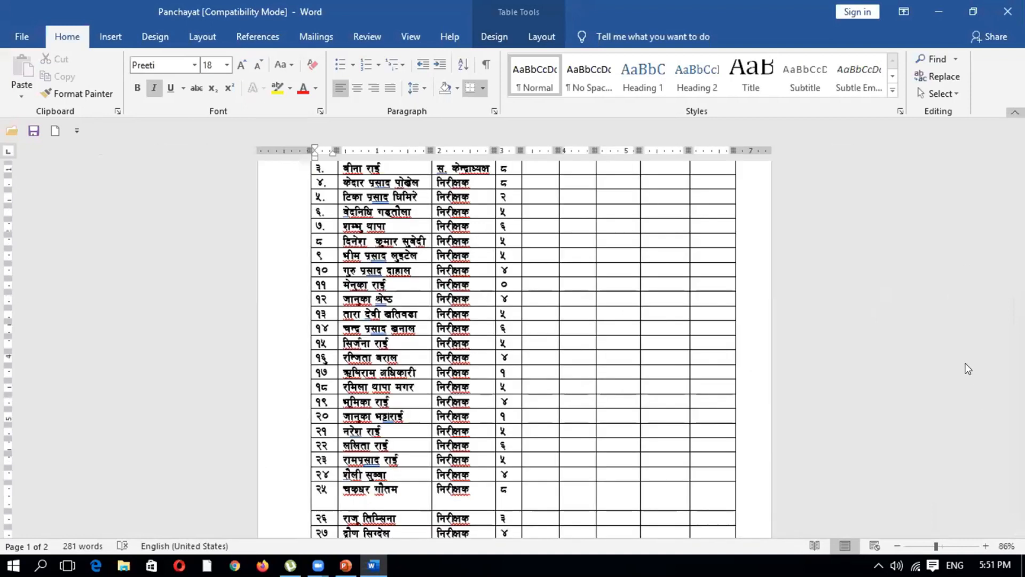
Try to place the text cursor in the blank space above the Panchayat table
{"action": "left_click", "coordinate": [110, 37]}
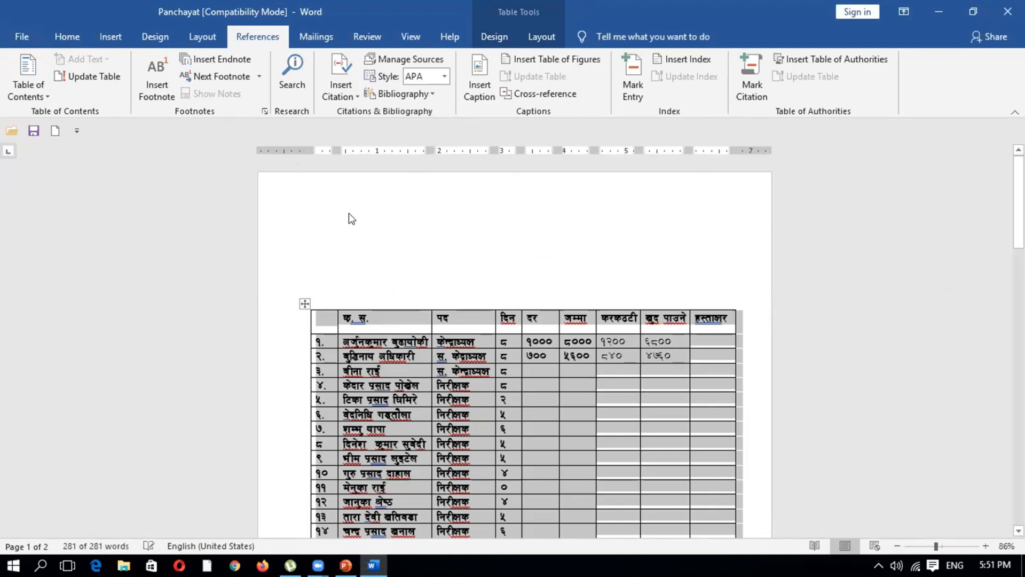
{"action": "left_click", "coordinate": [319, 245]}
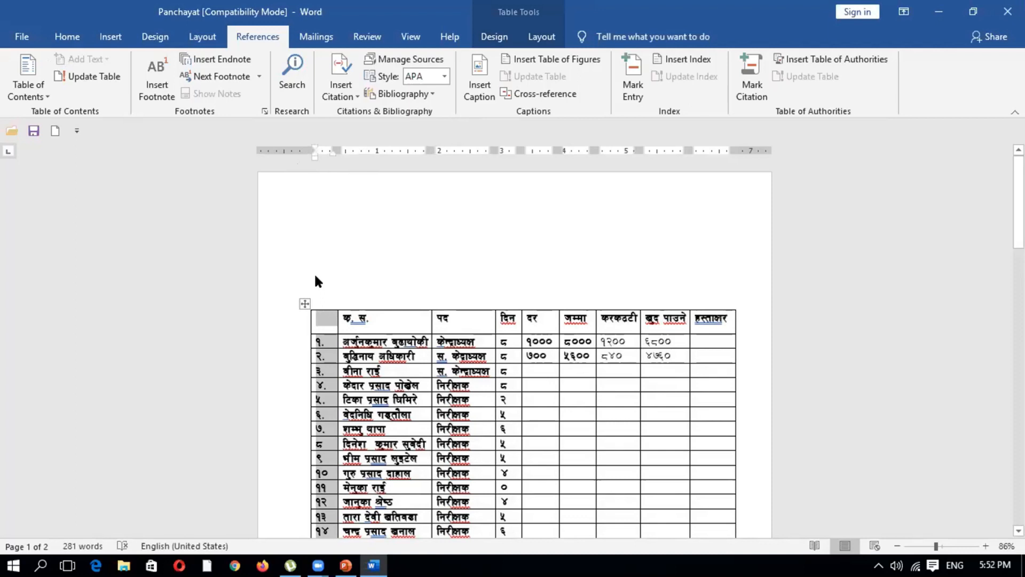
{"action": "left_click", "coordinate": [212, 278]}
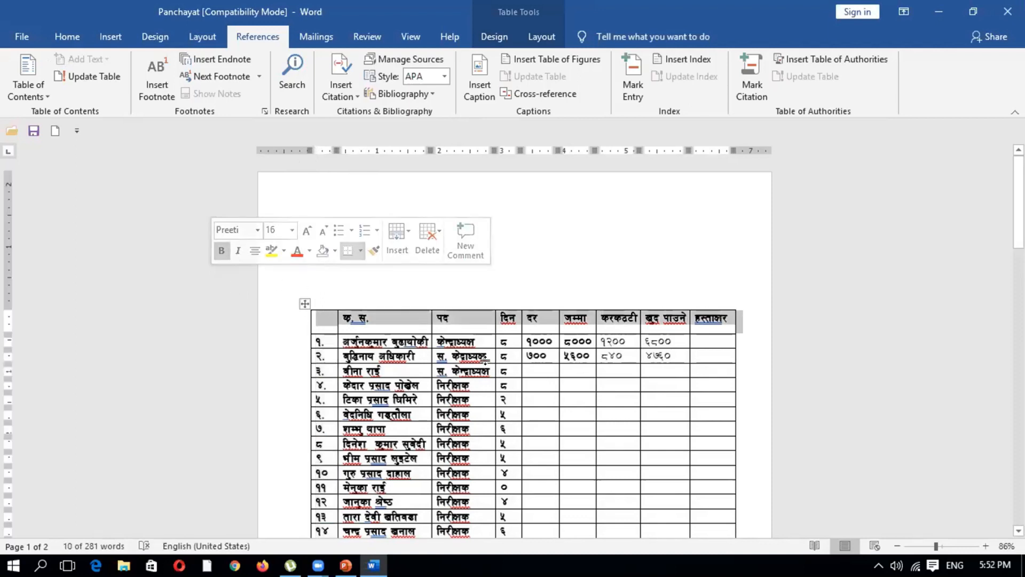
{"action": "left_click", "coordinate": [537, 381]}
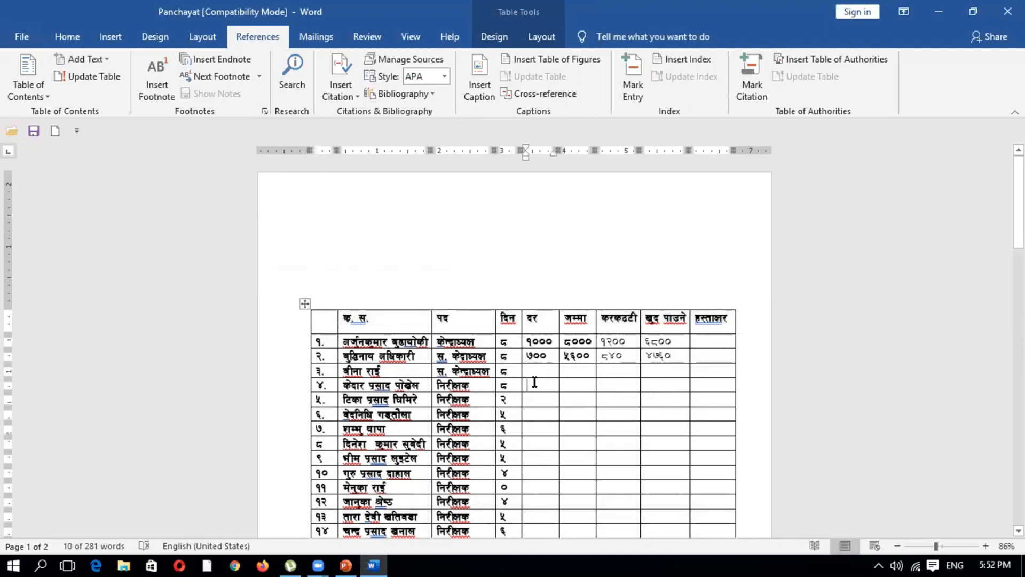
{"action": "left_click", "coordinate": [321, 268]}
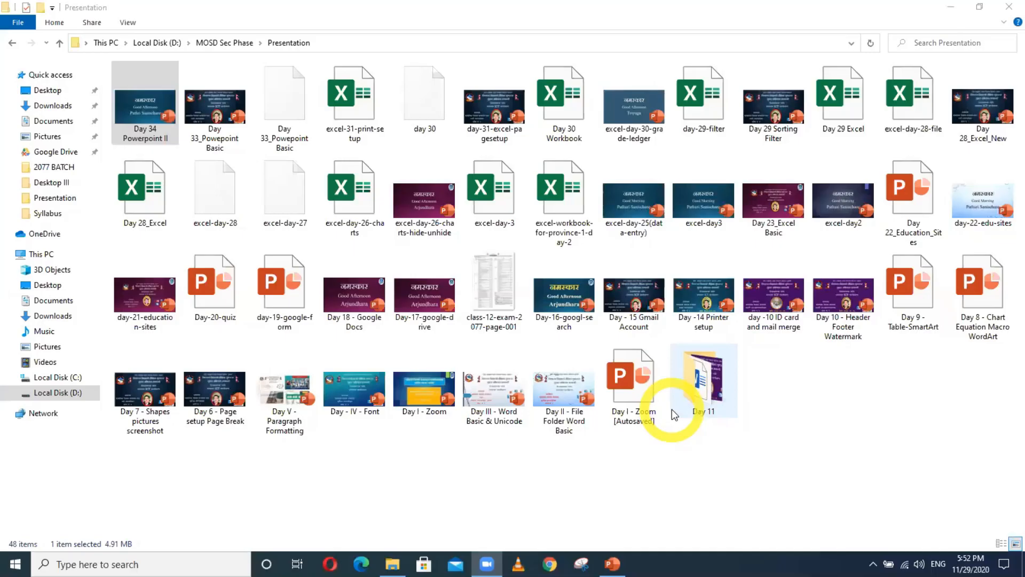
Launch Word with the Run command winword and create a blank document
{"action": "key", "text": "super+r"}
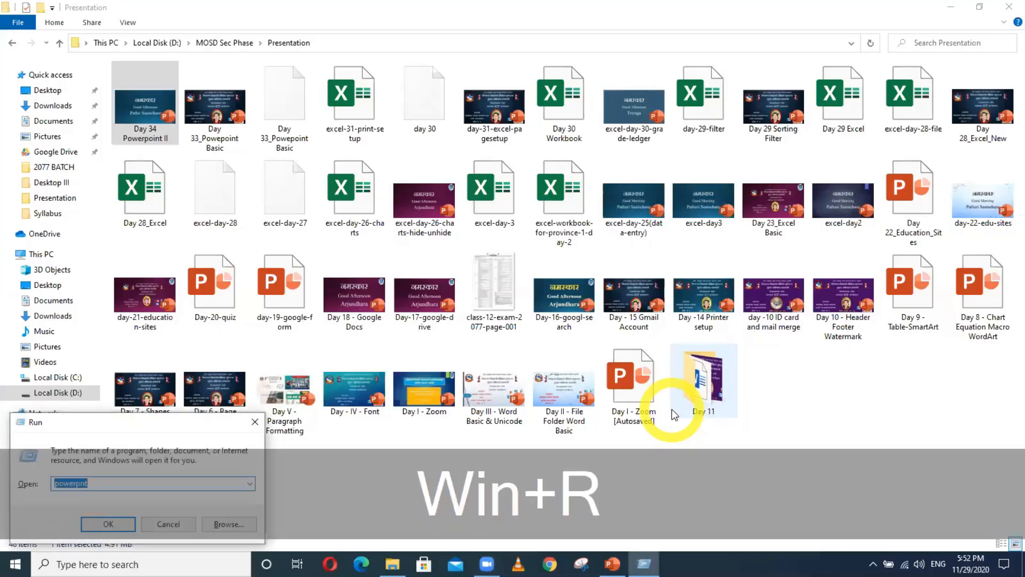
{"action": "type", "text": "p"}
{"action": "key", "text": "BackSpace"}
{"action": "type", "text": "winwor"}
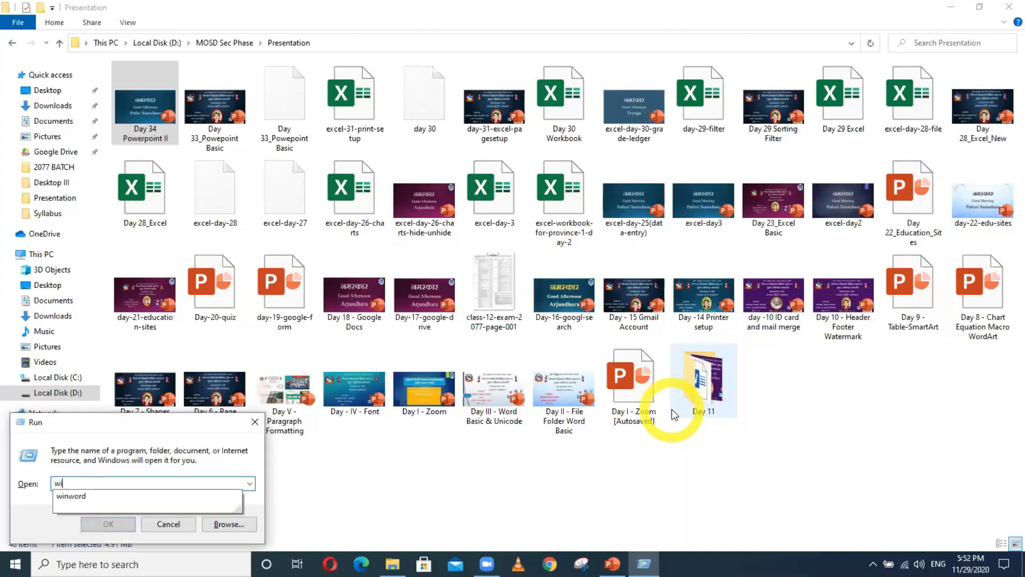
{"action": "type", "text": "d"}
{"action": "key", "text": "Return"}
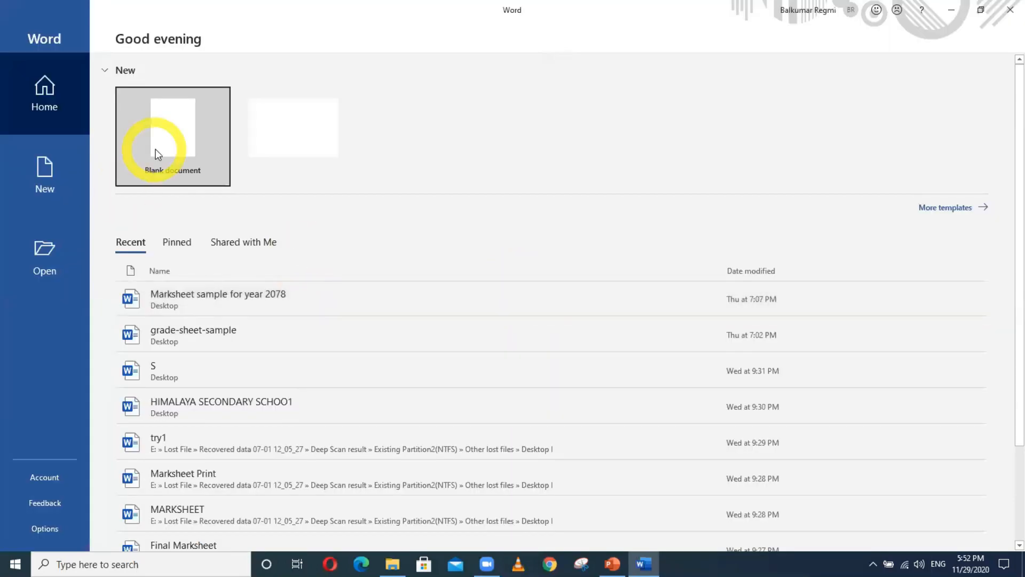
{"action": "left_click", "coordinate": [188, 140]}
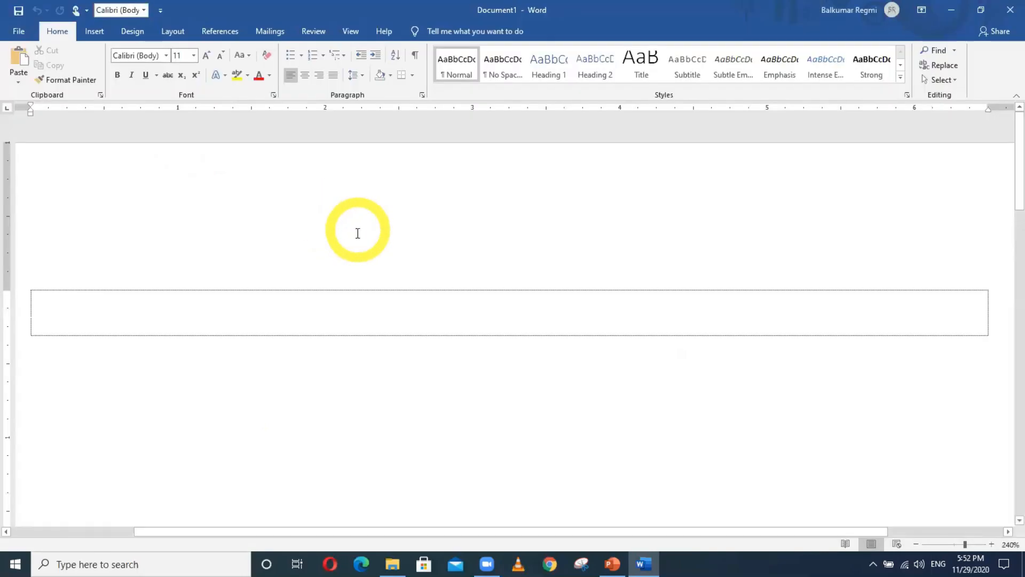
Draw a text box about 5.06" wide and 1.5" high over the first line of the blank page
{"action": "scroll", "coordinate": [329, 252], "scroll_direction": "down", "scroll_amount": 3, "text": "ctrl"}
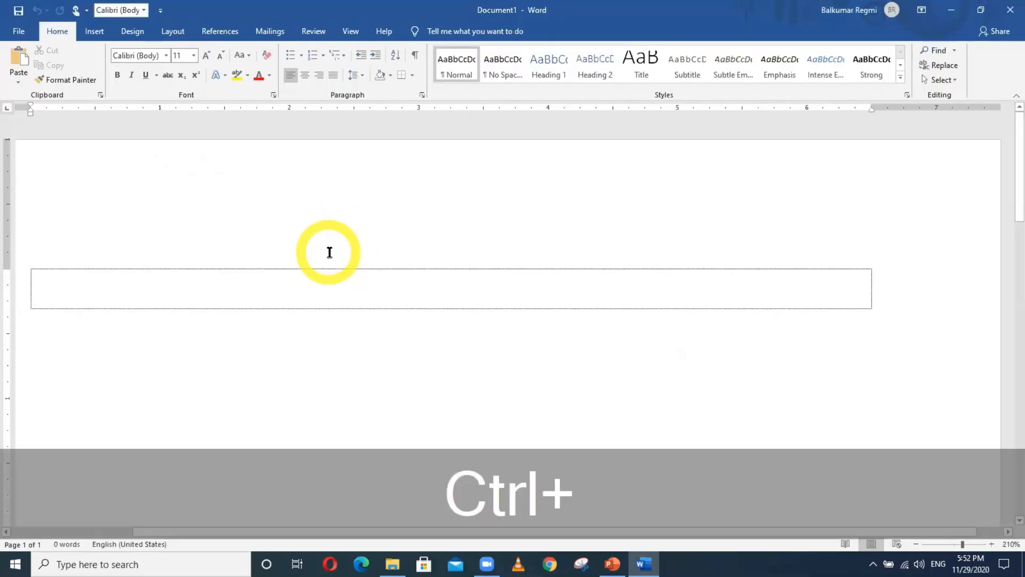
{"action": "scroll", "coordinate": [329, 252], "scroll_direction": "down", "scroll_amount": 2, "text": "ctrl"}
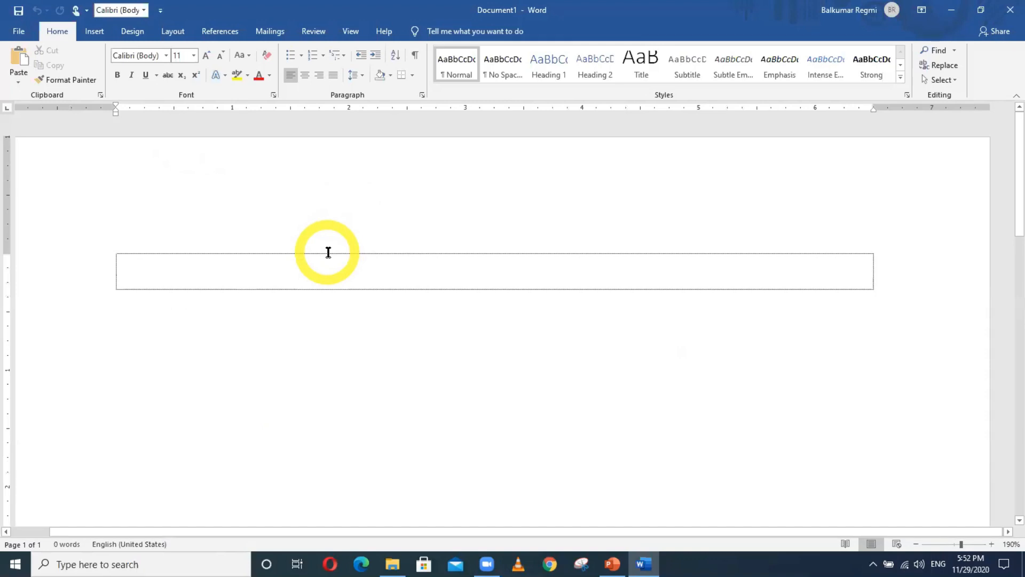
{"action": "scroll", "coordinate": [329, 253], "scroll_direction": "down", "scroll_amount": 2}
{"action": "scroll", "coordinate": [329, 253], "scroll_direction": "up", "scroll_amount": 2}
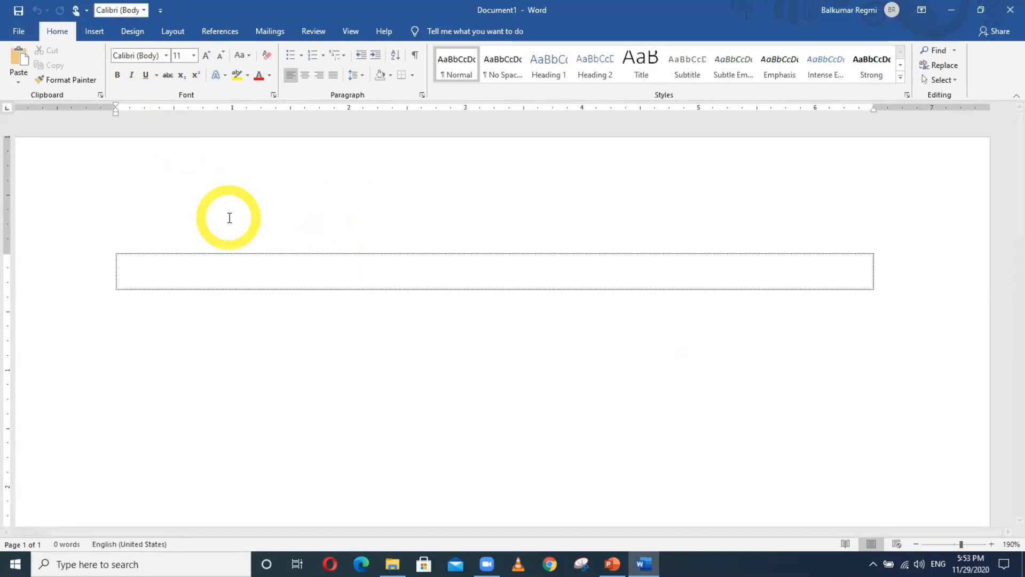
{"action": "left_click", "coordinate": [96, 32]}
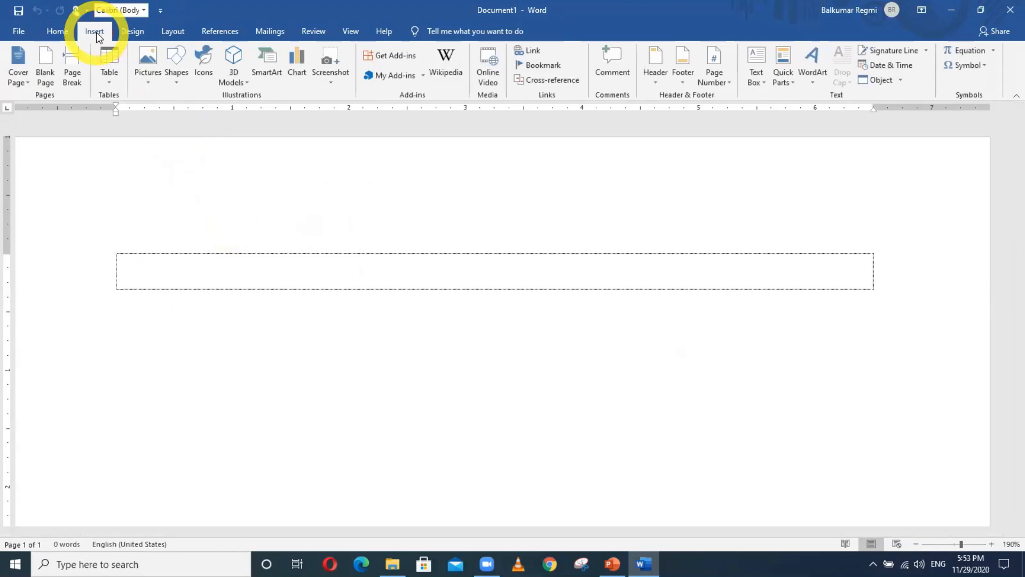
{"action": "left_click", "coordinate": [174, 83]}
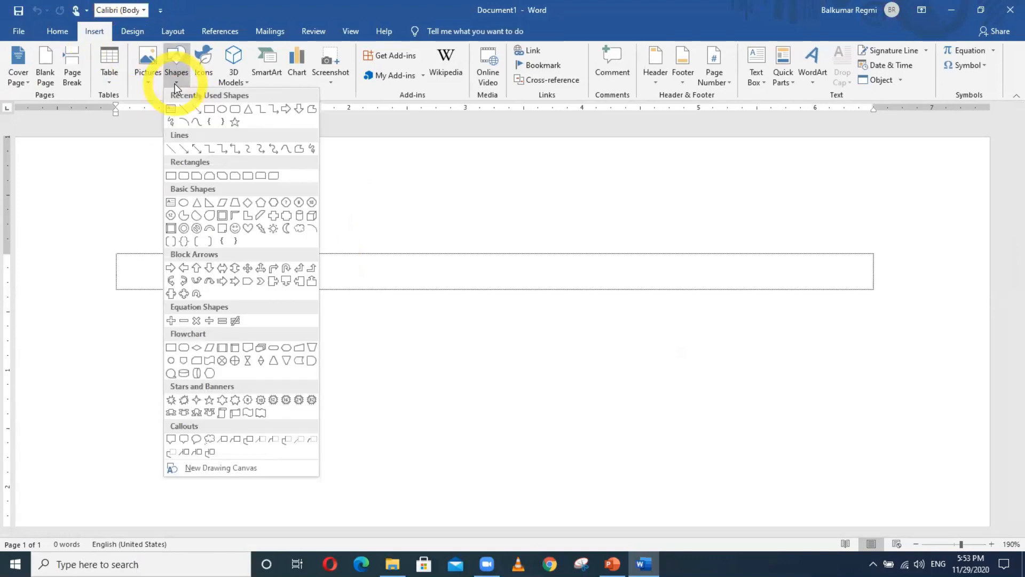
{"action": "left_click", "coordinate": [170, 111]}
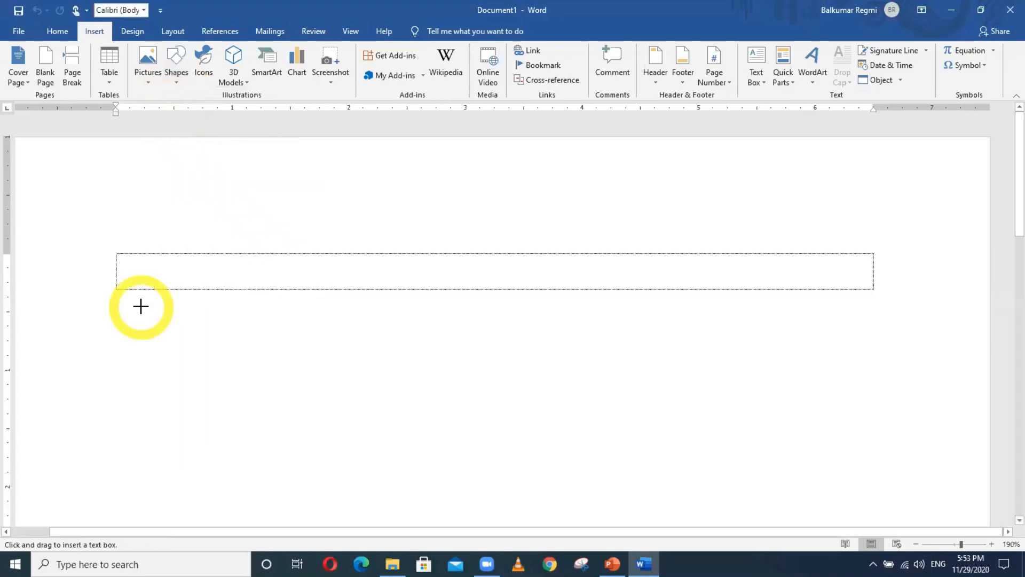
{"action": "mouse_move", "coordinate": [170, 260]}
{"action": "left_mouse_down"}
{"action": "mouse_move", "coordinate": [648, 348]}
{"action": "mouse_move", "coordinate": [759, 435]}
{"action": "left_mouse_up"}
{"action": "left_click", "coordinate": [197, 264]}
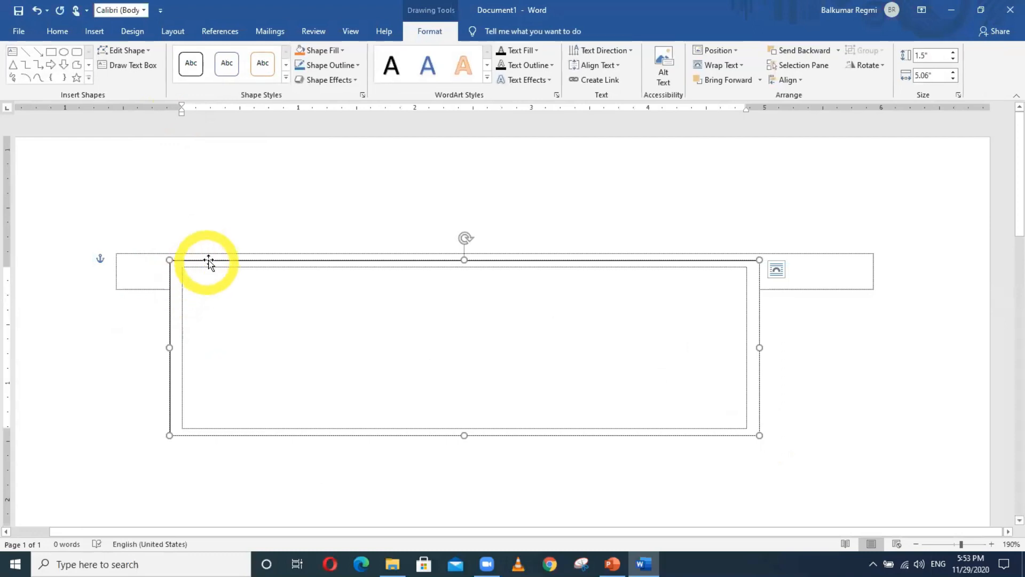
Move the text box below the page's first line and shift it to the right
{"action": "left_click_drag", "start_coordinate": [208, 262], "coordinate": [210, 333]}
{"action": "left_click", "coordinate": [171, 265]}
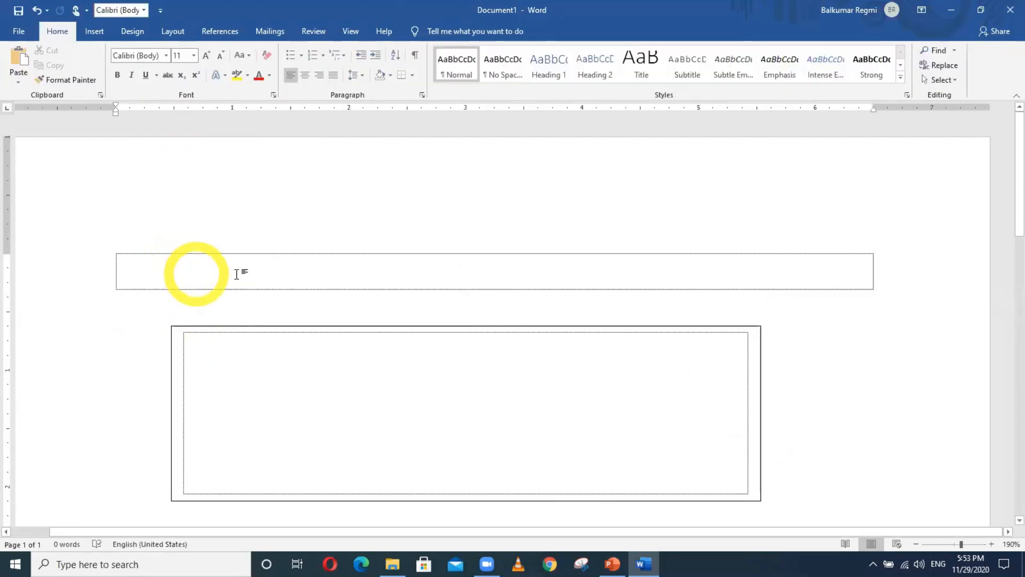
{"action": "left_click", "coordinate": [246, 329]}
{"action": "left_click_drag", "start_coordinate": [245, 331], "coordinate": [320, 306]}
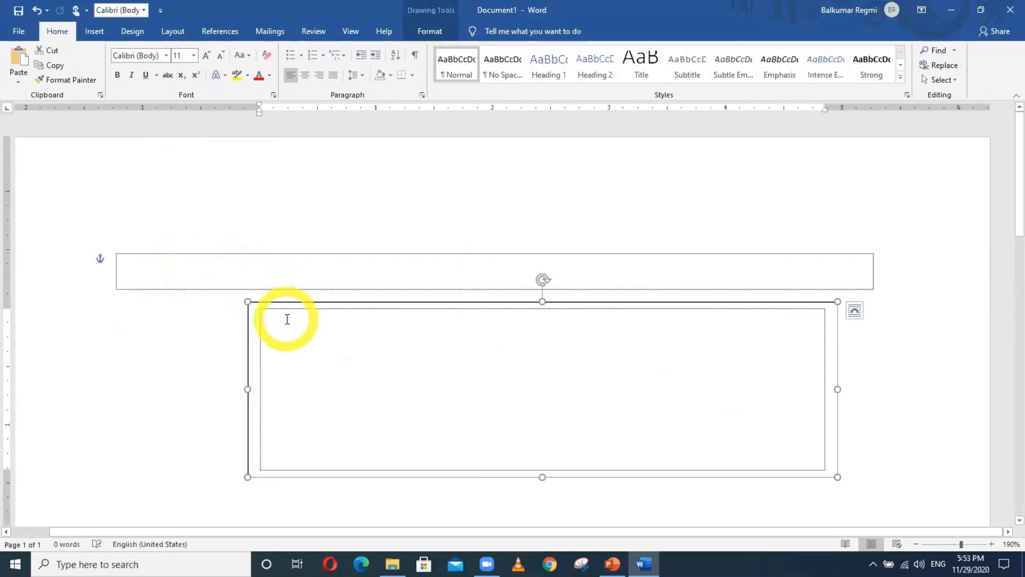
Insert a table with five columns and three rows inside the text box, and select the box's frame
{"action": "left_click", "coordinate": [98, 33]}
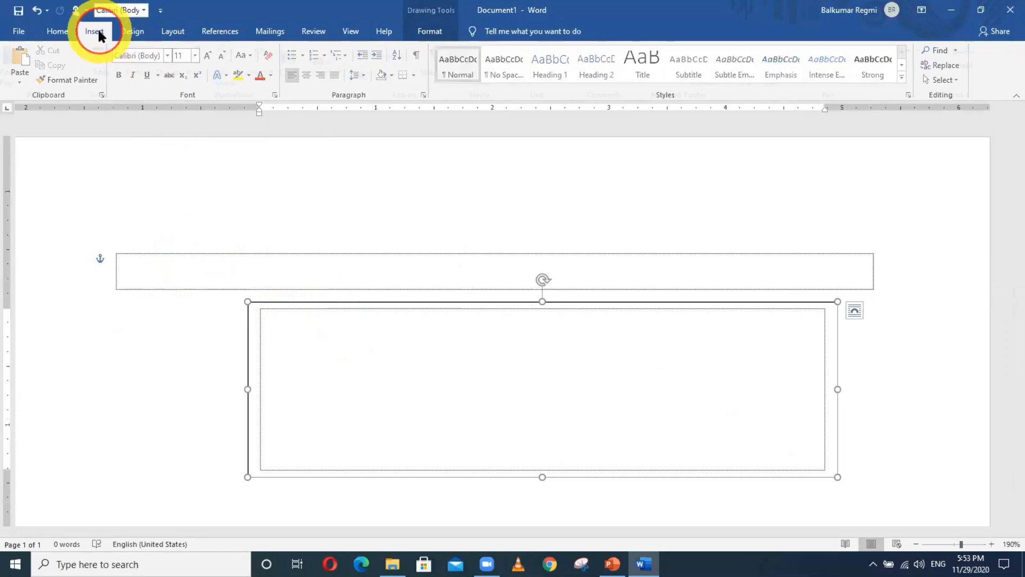
{"action": "left_click", "coordinate": [110, 69]}
{"action": "left_click", "coordinate": [150, 138]}
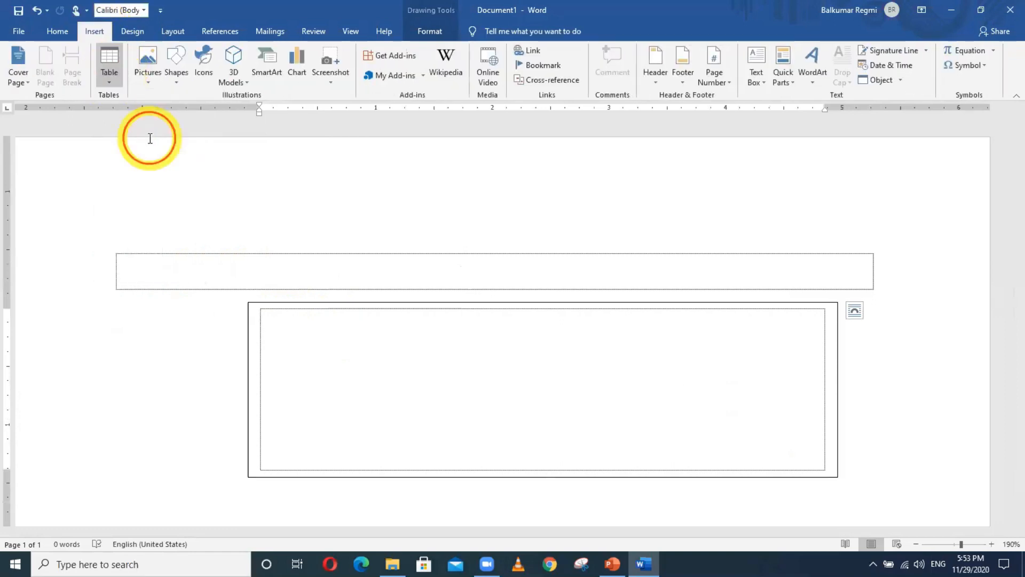
{"action": "left_click", "coordinate": [250, 306]}
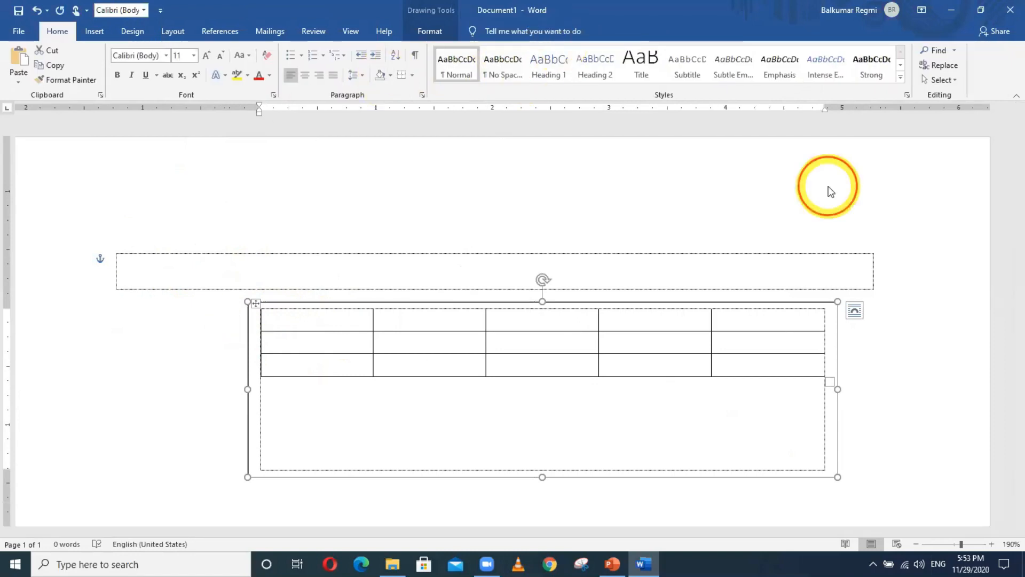
Remove the outline from the text box that contains the table
{"action": "left_click", "coordinate": [430, 31]}
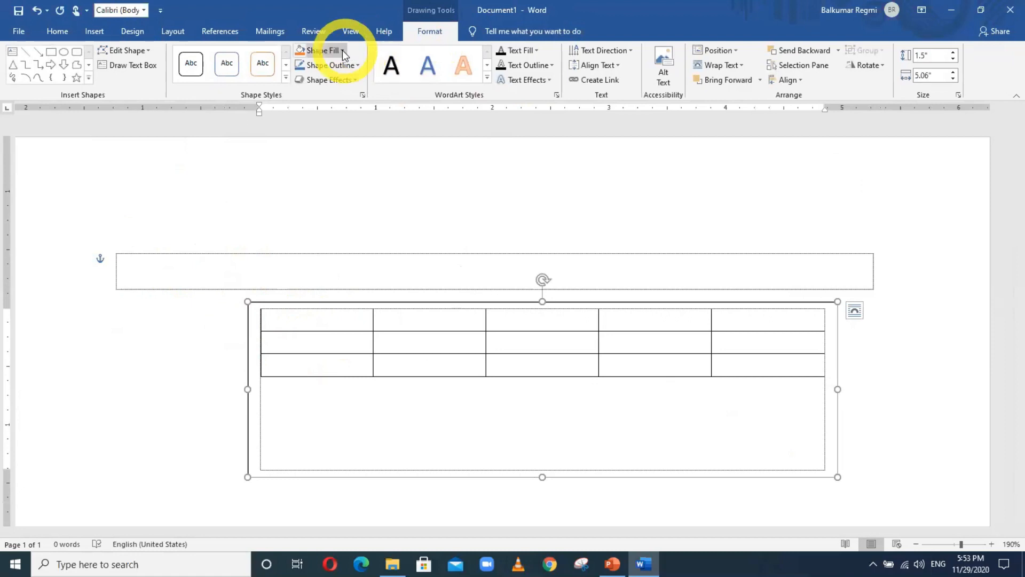
{"action": "left_click", "coordinate": [355, 65]}
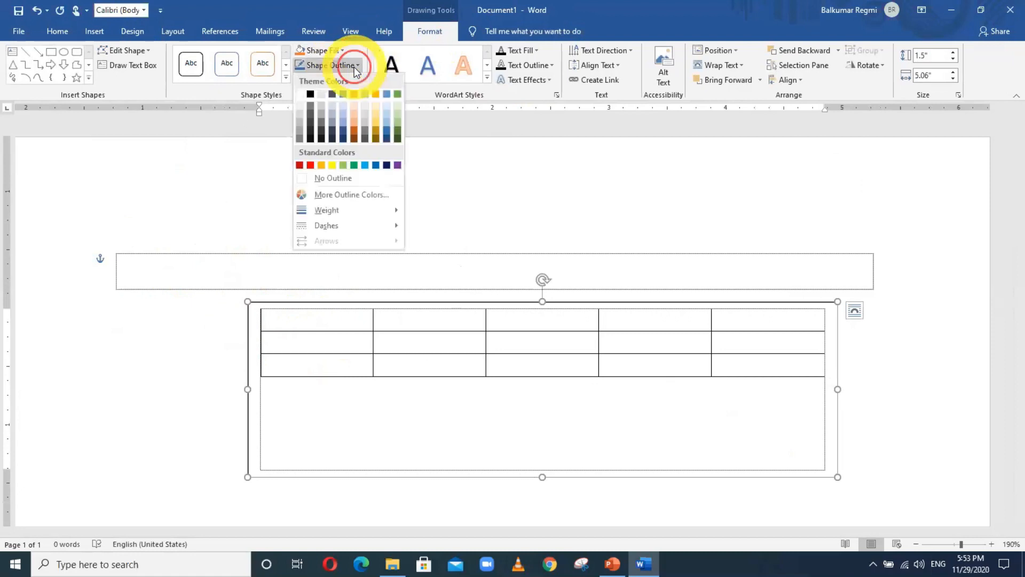
{"action": "left_click", "coordinate": [336, 181]}
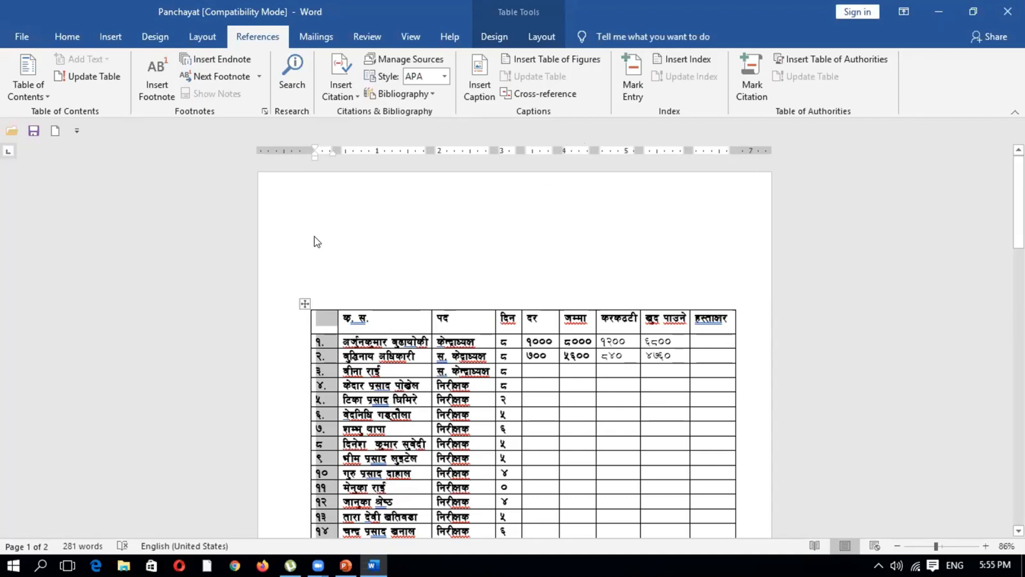
Look through the numbered rows and columns of the table in the Panchayat document
{"action": "right_click", "coordinate": [317, 253]}
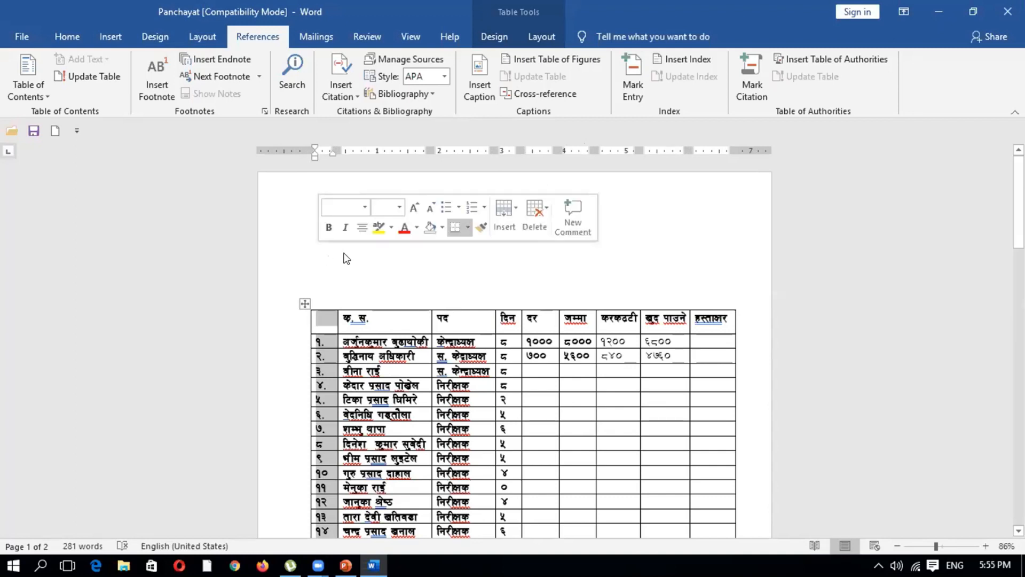
{"action": "scroll", "coordinate": [563, 283], "scroll_direction": "down", "scroll_amount": 2}
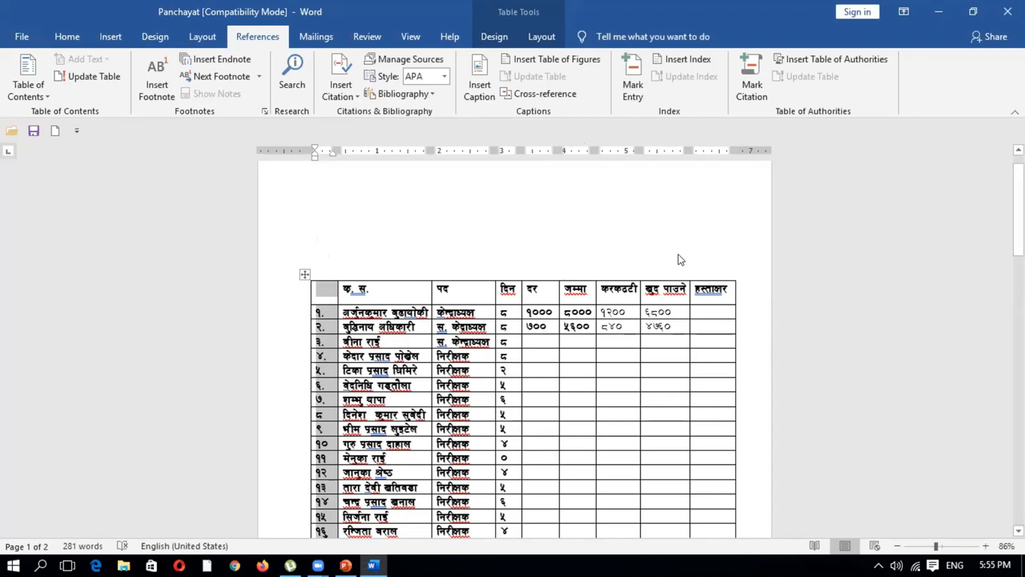
{"action": "scroll", "coordinate": [673, 252], "scroll_direction": "down", "scroll_amount": 7}
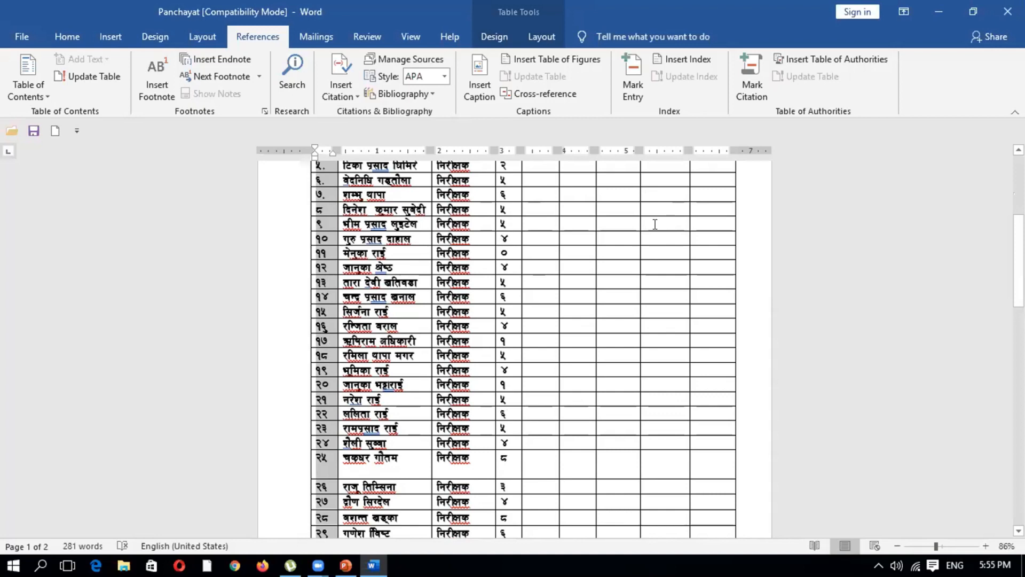
{"action": "left_click", "coordinate": [63, 34]}
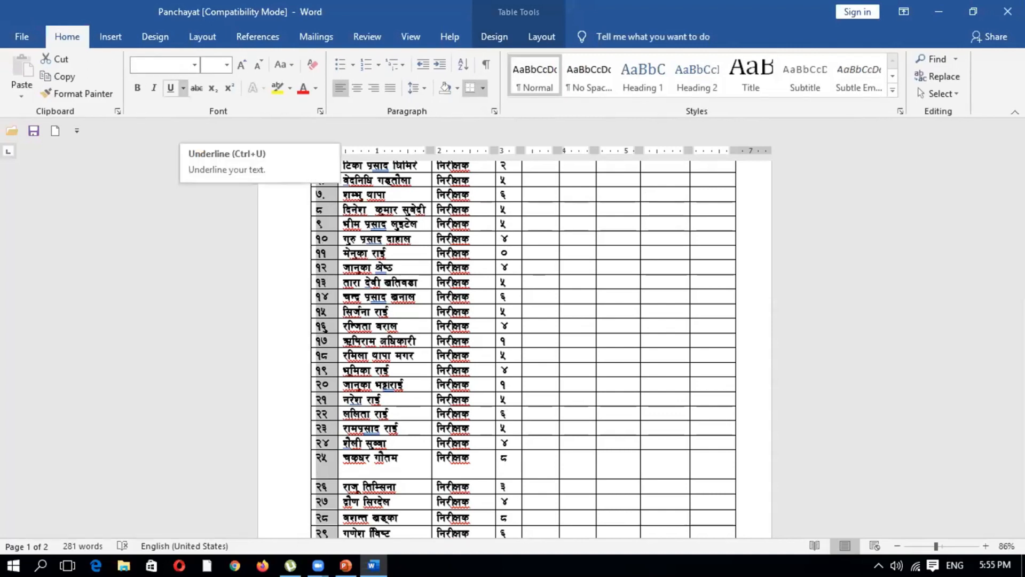
{"action": "left_click", "coordinate": [183, 88]}
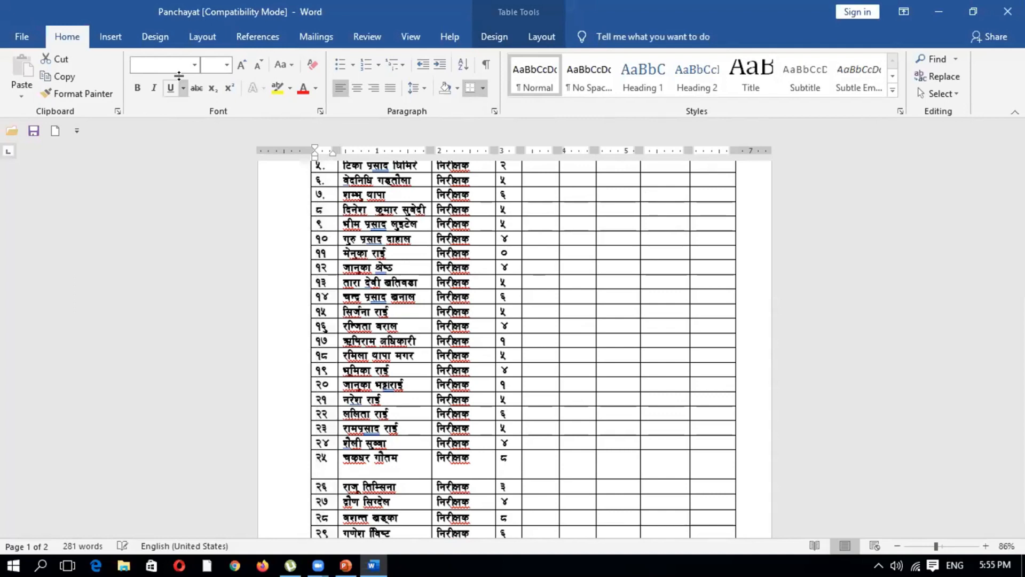
{"action": "left_click", "coordinate": [384, 226]}
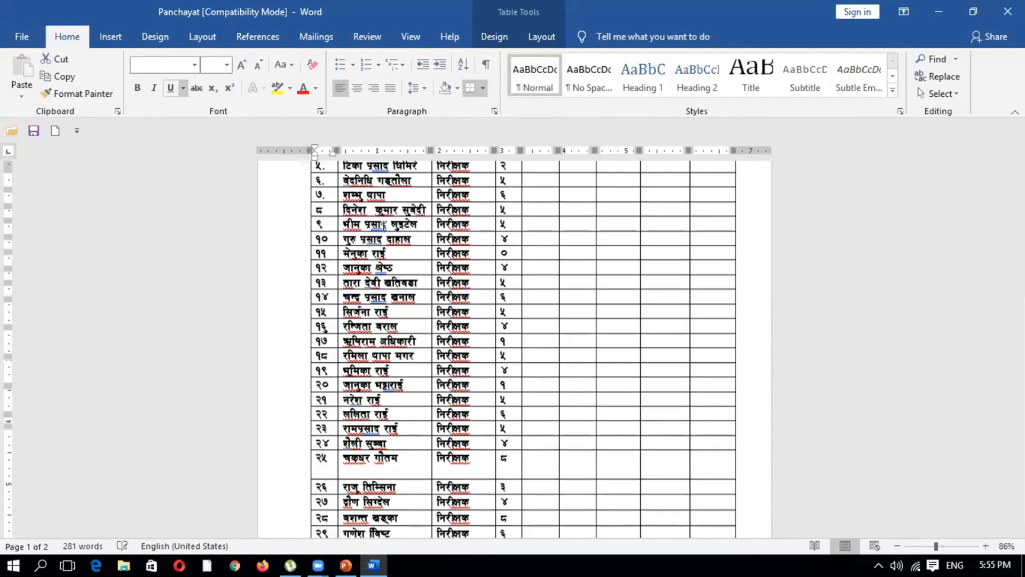
{"action": "scroll", "coordinate": [560, 422], "scroll_direction": "up", "scroll_amount": 2}
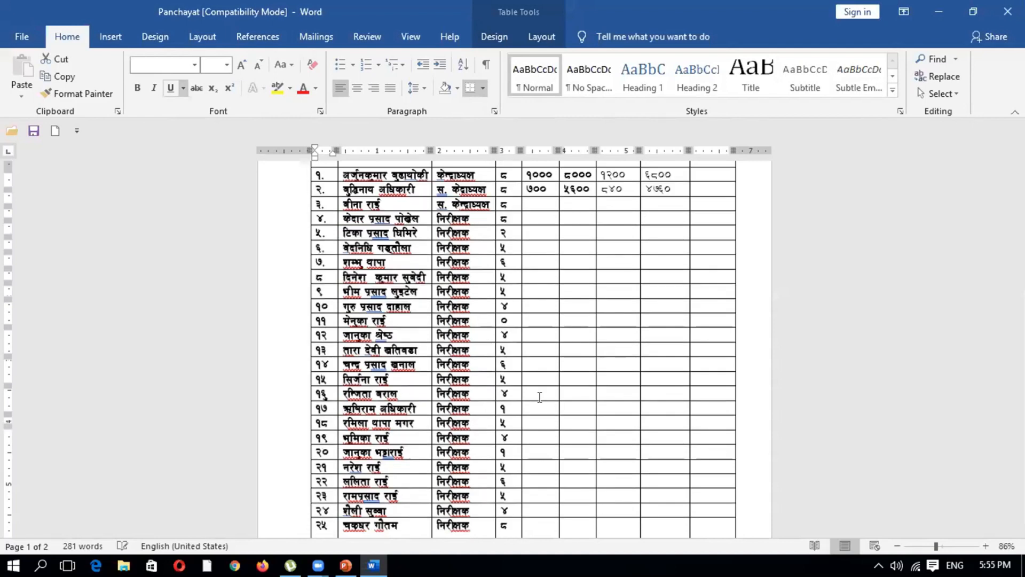
Enter preeti in the table's empty first header cell and select the table's contents
{"action": "type", "text": "preeti"}
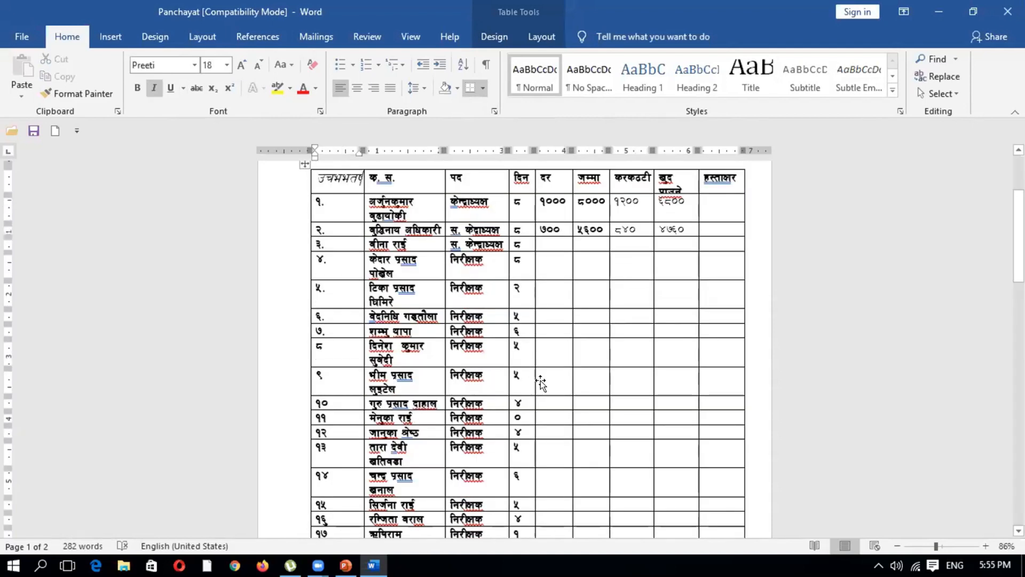
{"action": "key", "text": "ctrl+a"}
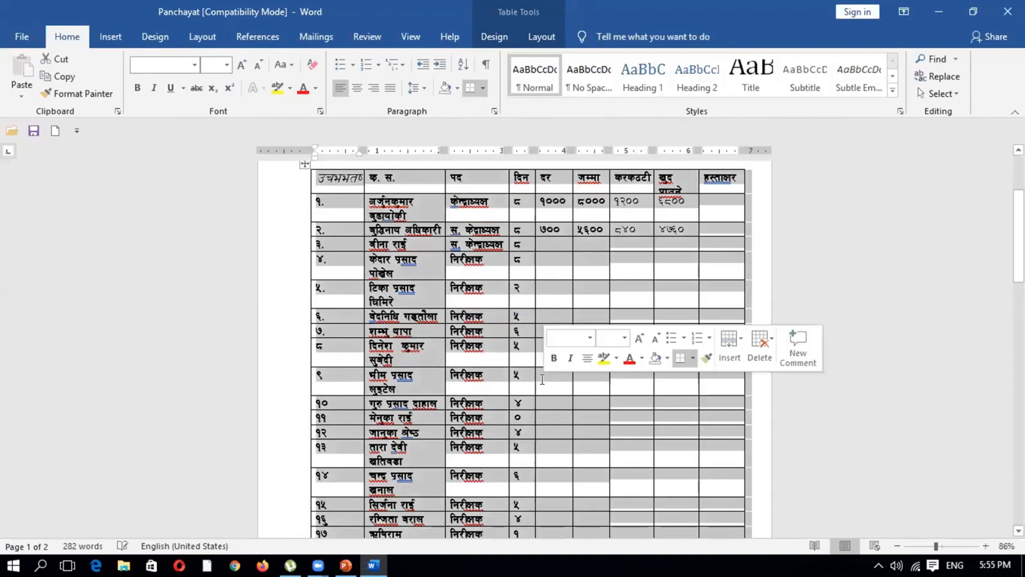
{"action": "left_click", "coordinate": [542, 380]}
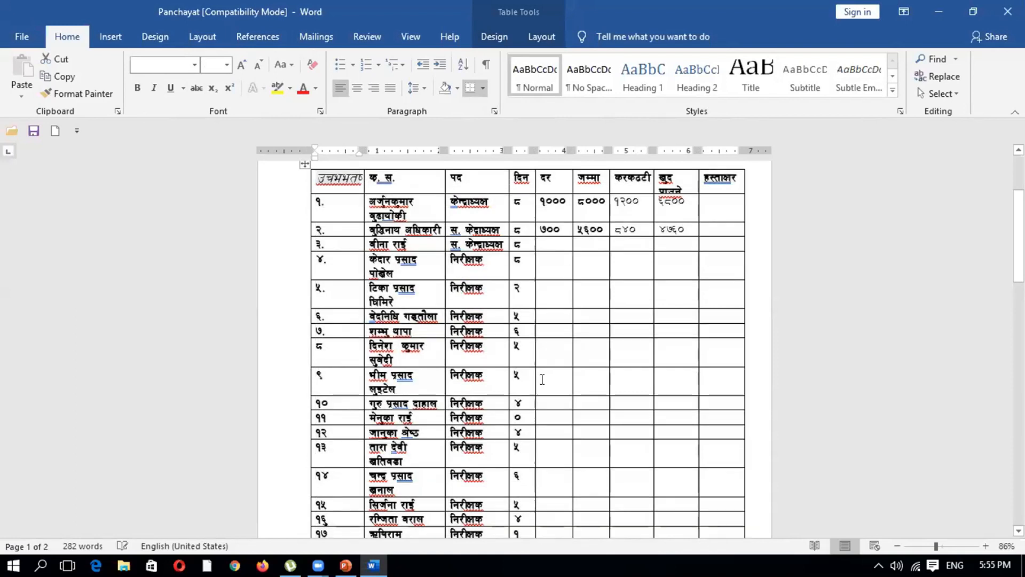
Replace the first header cell's text with 500 and enter 500 in the दर column of row 9
{"action": "key", "text": "ctrl+z"}
{"action": "key", "text": "ctrl+y"}
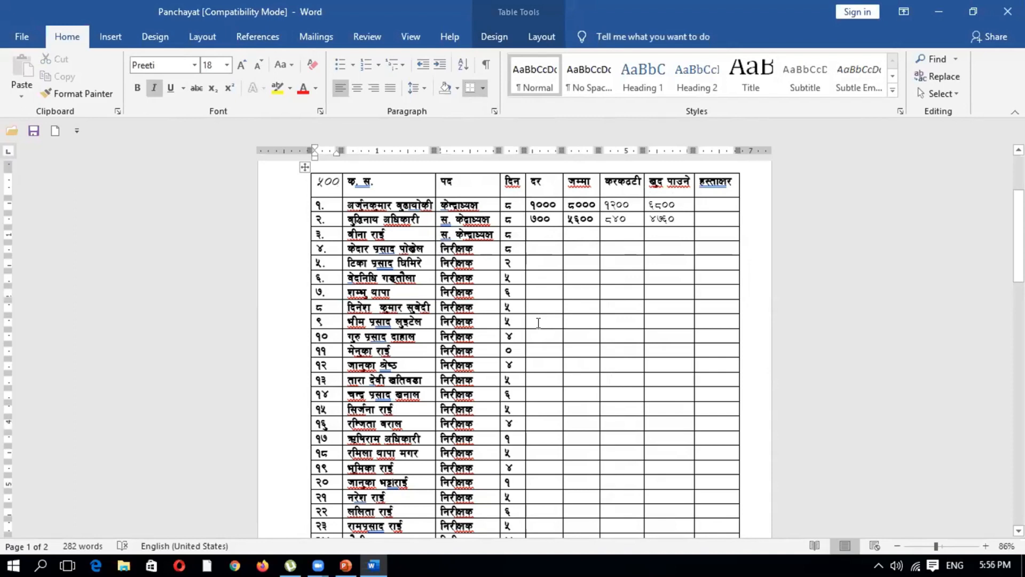
{"action": "left_click", "coordinate": [538, 321]}
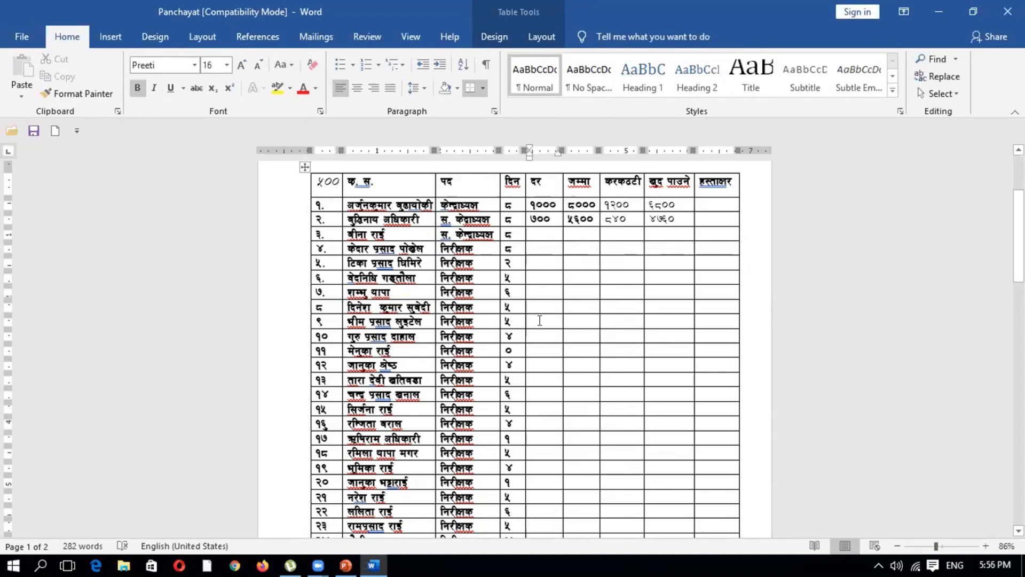
{"action": "type", "text": "550"}
{"action": "left_click", "coordinate": [573, 320]}
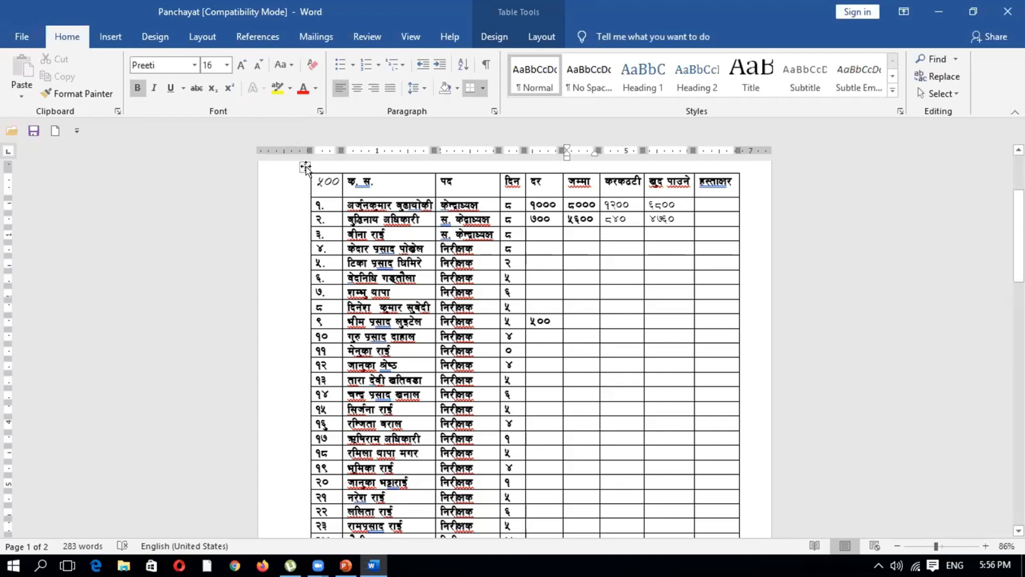
Select the entire table and view the list of fonts available for it
{"action": "left_click", "coordinate": [306, 169]}
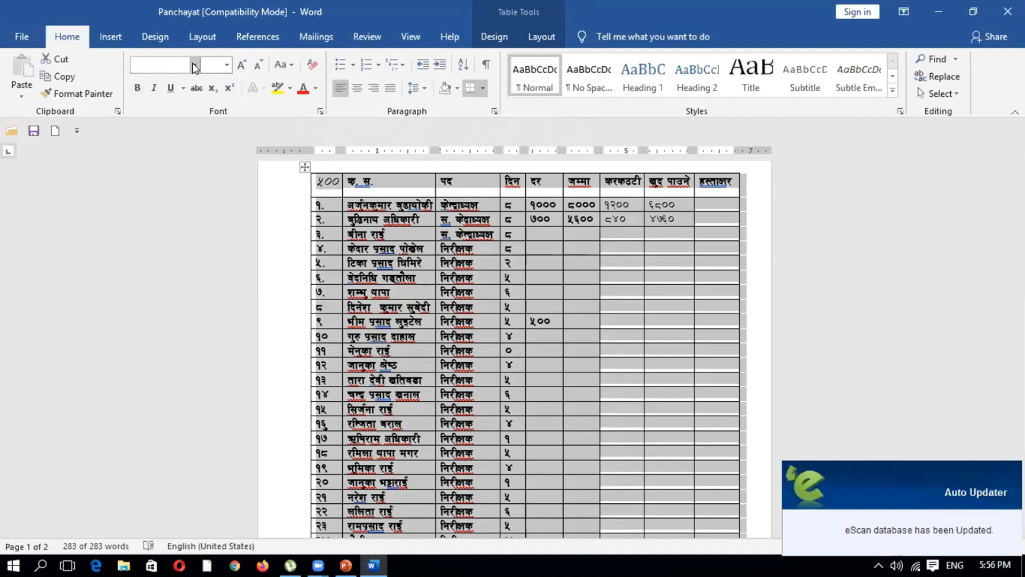
{"action": "left_click", "coordinate": [194, 65]}
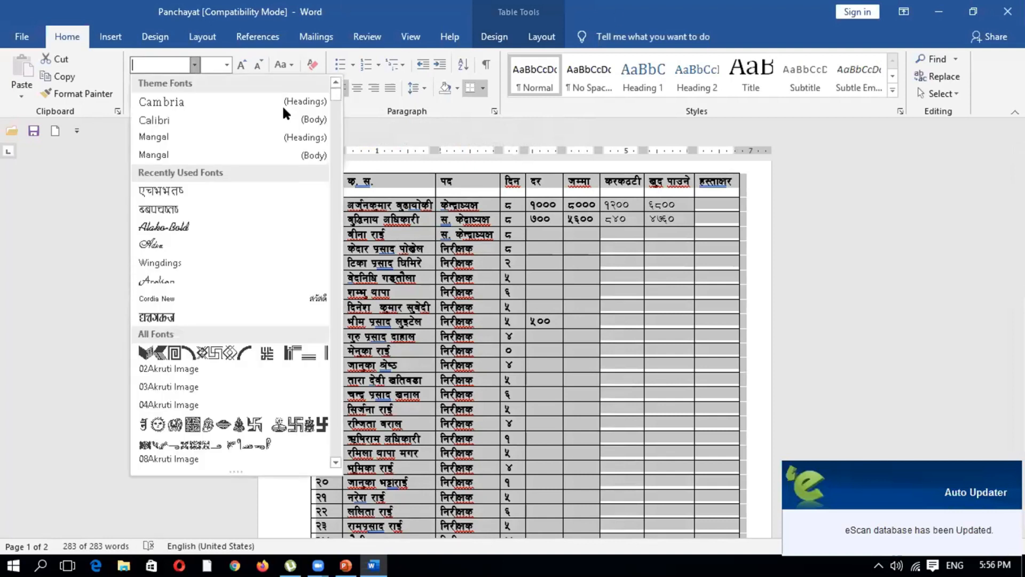
{"action": "left_click", "coordinate": [65, 37]}
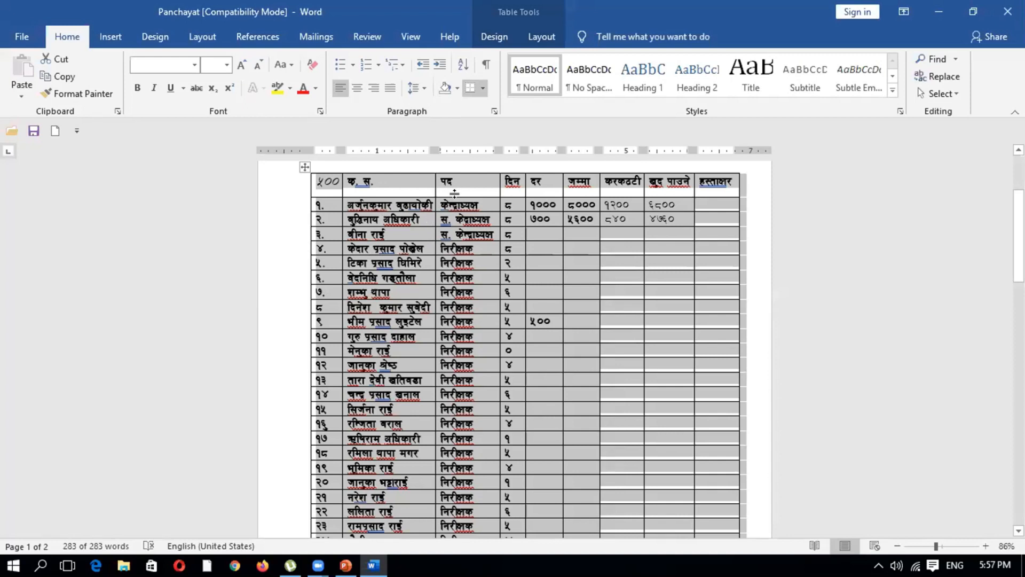
{"action": "left_click", "coordinate": [208, 285]}
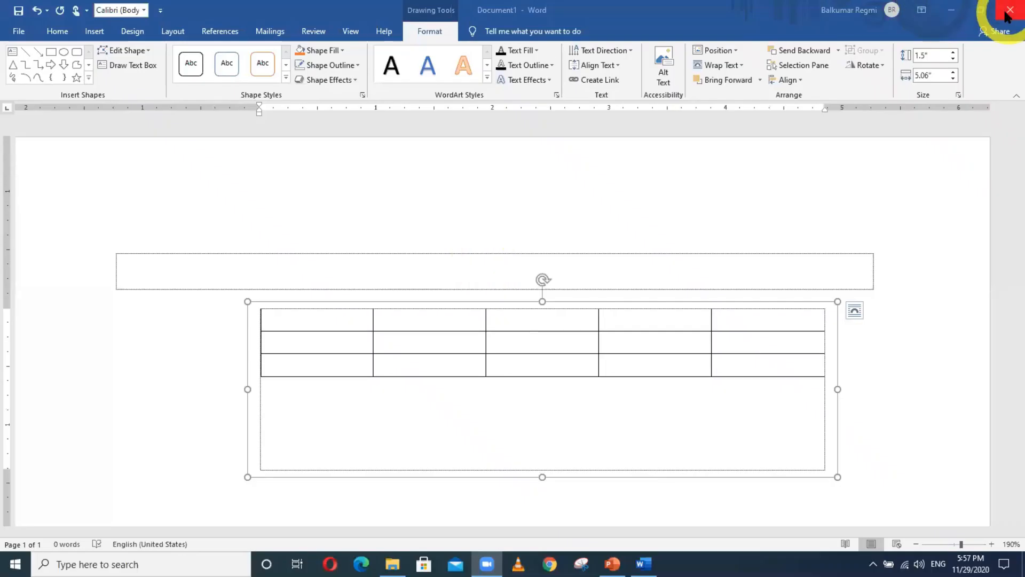
Close Document1 without saving and switch to the Day 34 Powerpoint II presentation in PowerPoint
{"action": "left_click", "coordinate": [1010, 9]}
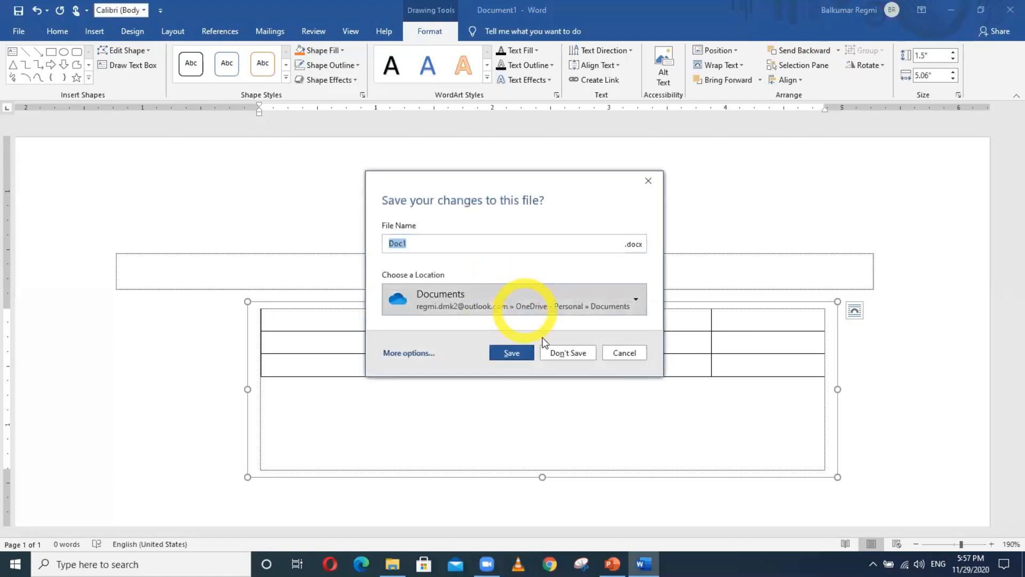
{"action": "left_click", "coordinate": [553, 353]}
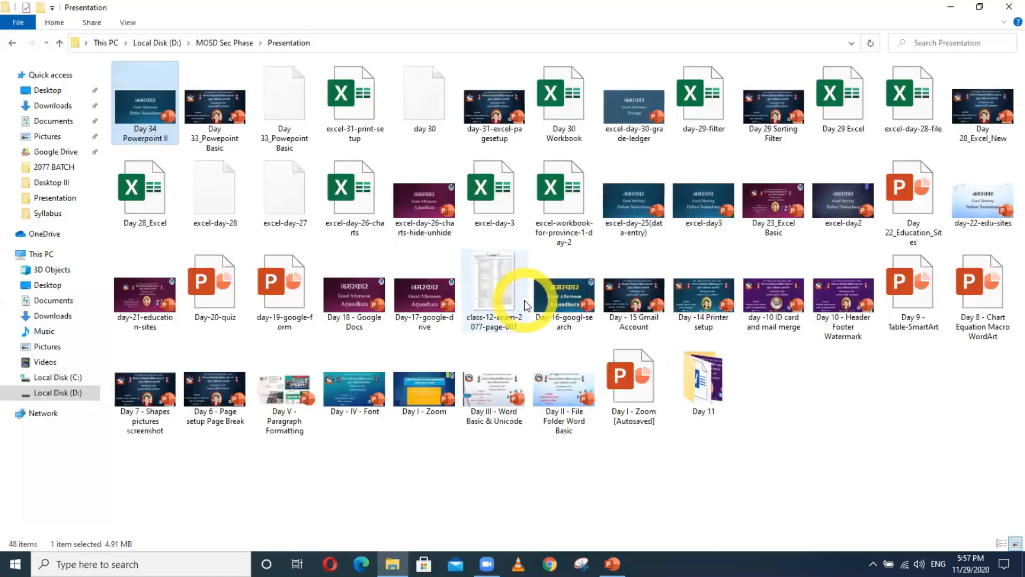
{"action": "left_click", "coordinate": [612, 563]}
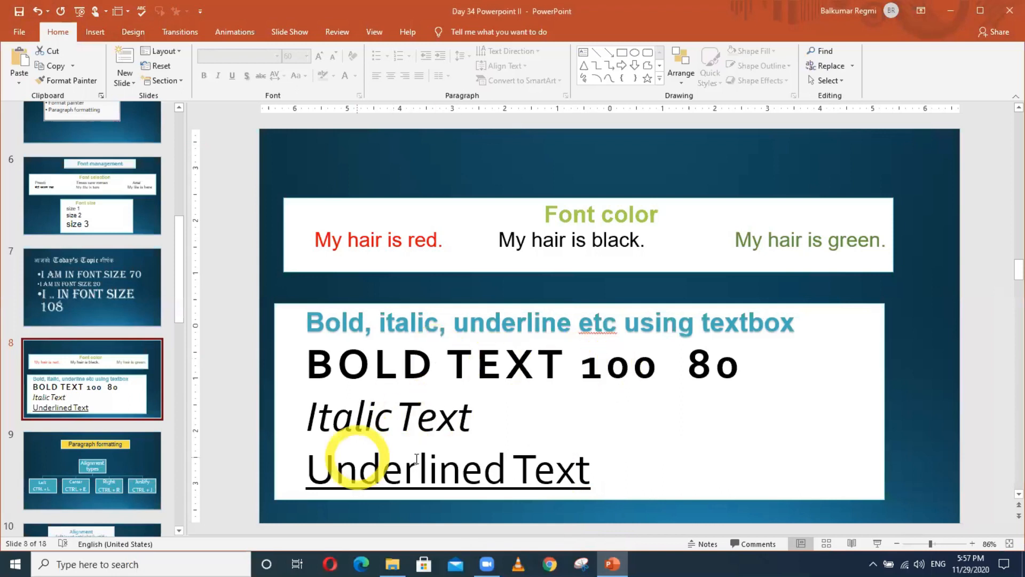
{"action": "scroll", "coordinate": [158, 374], "scroll_direction": "down", "scroll_amount": 1}
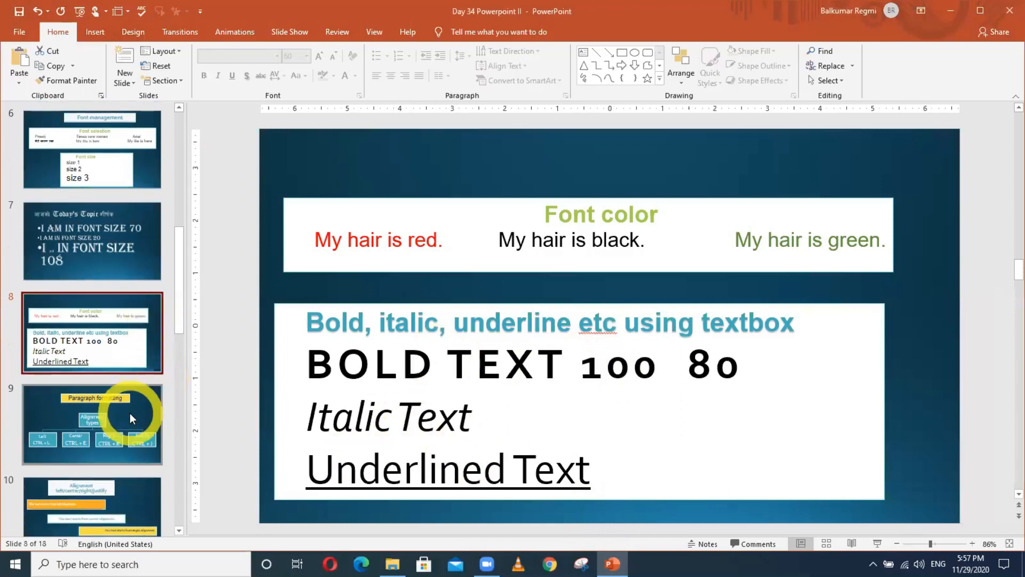